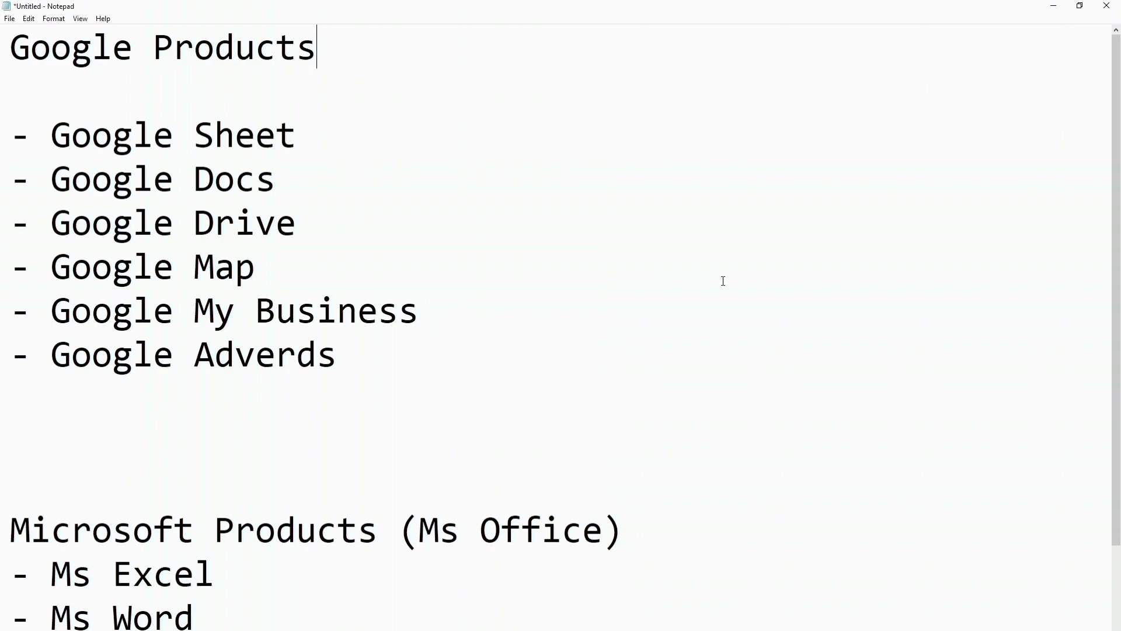
Step: Highlight the Google Sheet, Google Docs, Microsoft Products and Ms Excel lines in the notes
{"action": "left_click_drag", "start_coordinate": [51, 135], "coordinate": [2, 155]}
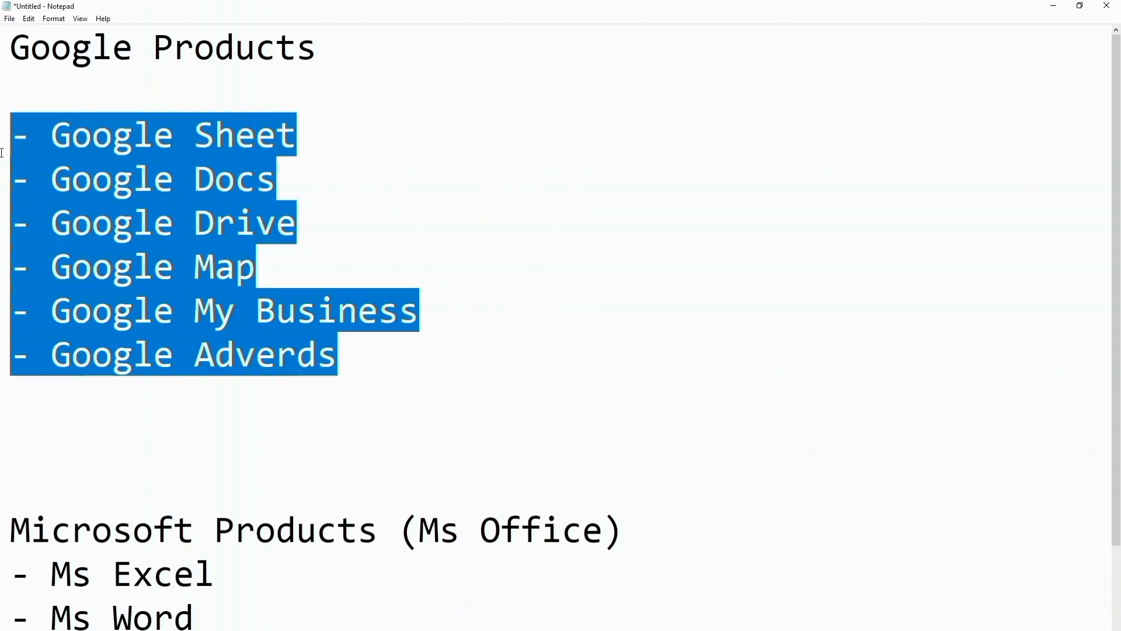
{"action": "left_click", "coordinate": [2, 155]}
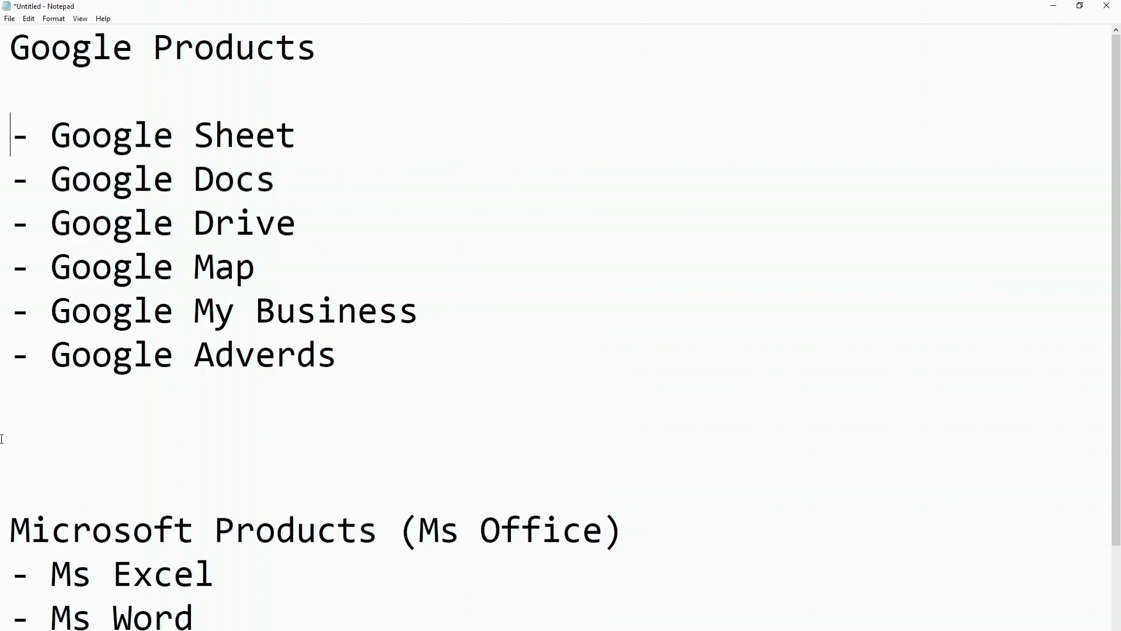
{"action": "scroll", "coordinate": [1, 439], "scroll_direction": "down", "scroll_amount": 1}
{"action": "left_click_drag", "start_coordinate": [2, 400], "coordinate": [599, 399]}
{"action": "left_click", "coordinate": [375, 393]}
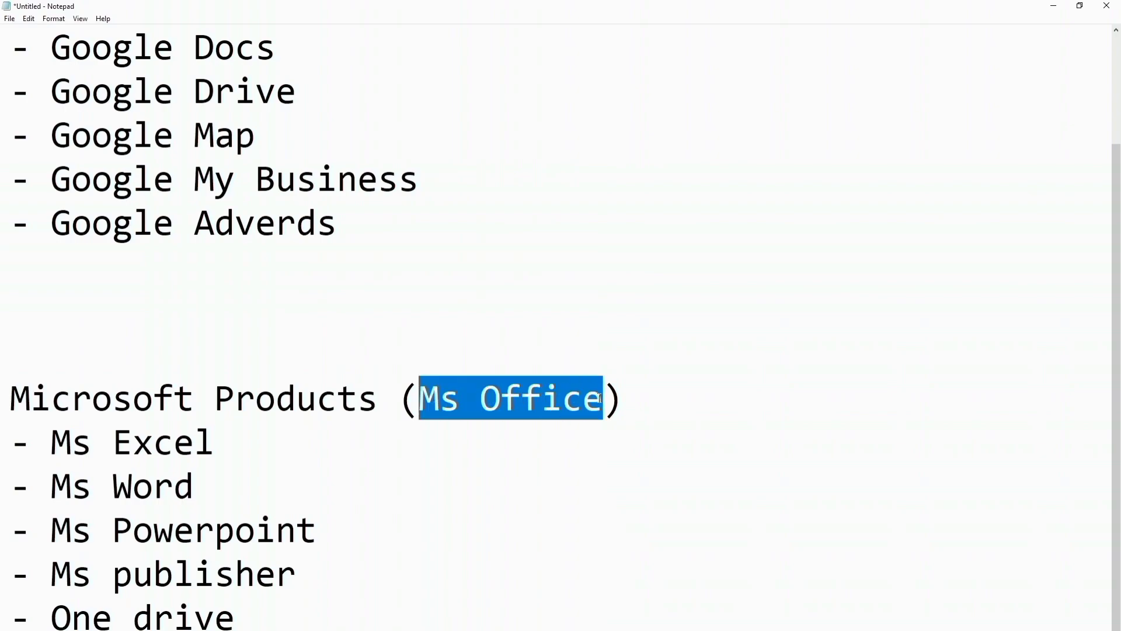
{"action": "left_click", "coordinate": [600, 399]}
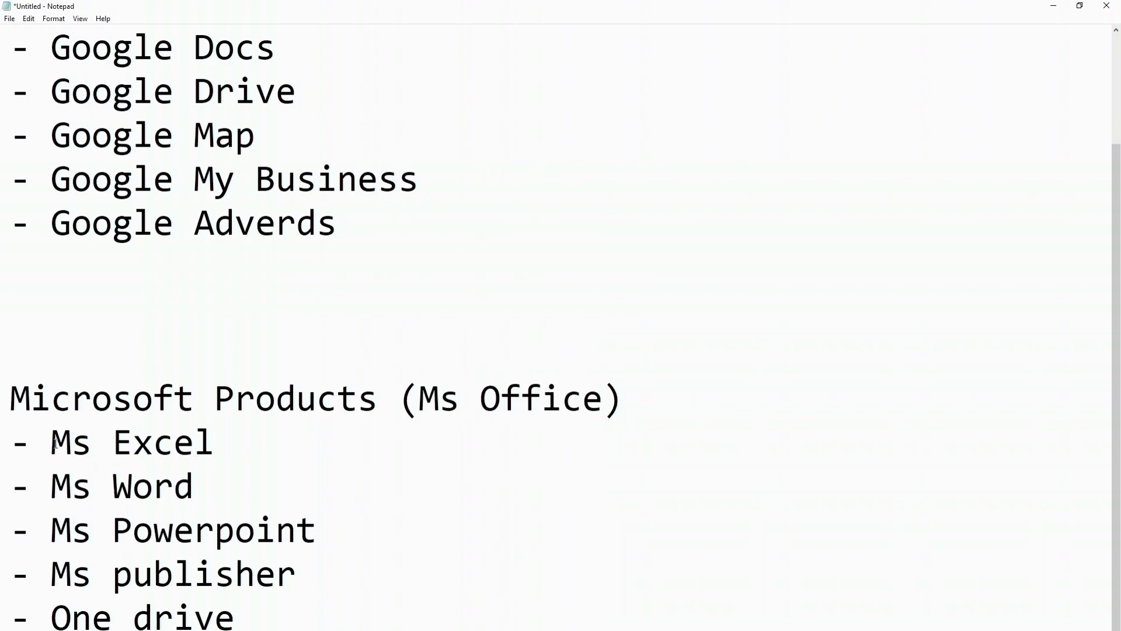
{"action": "left_click_drag", "start_coordinate": [53, 442], "coordinate": [51, 613]}
{"action": "left_click", "coordinate": [338, 613]}
{"action": "double_click", "coordinate": [99, 398]}
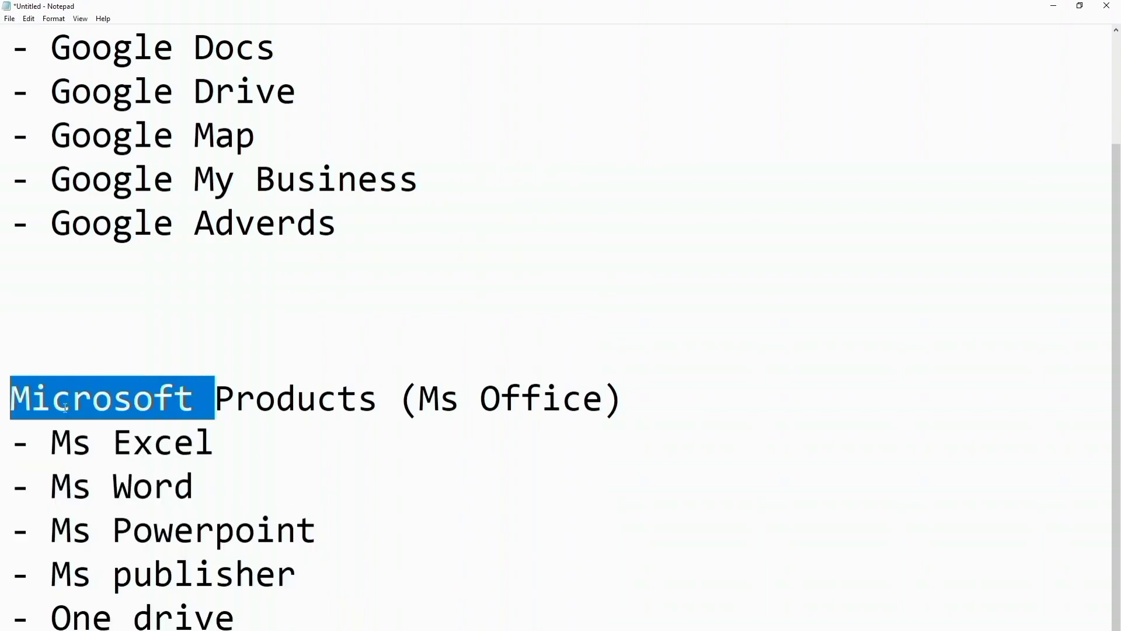
{"action": "left_click", "coordinate": [317, 398]}
{"action": "scroll", "coordinate": [243, 362], "scroll_direction": "up", "scroll_amount": 1}
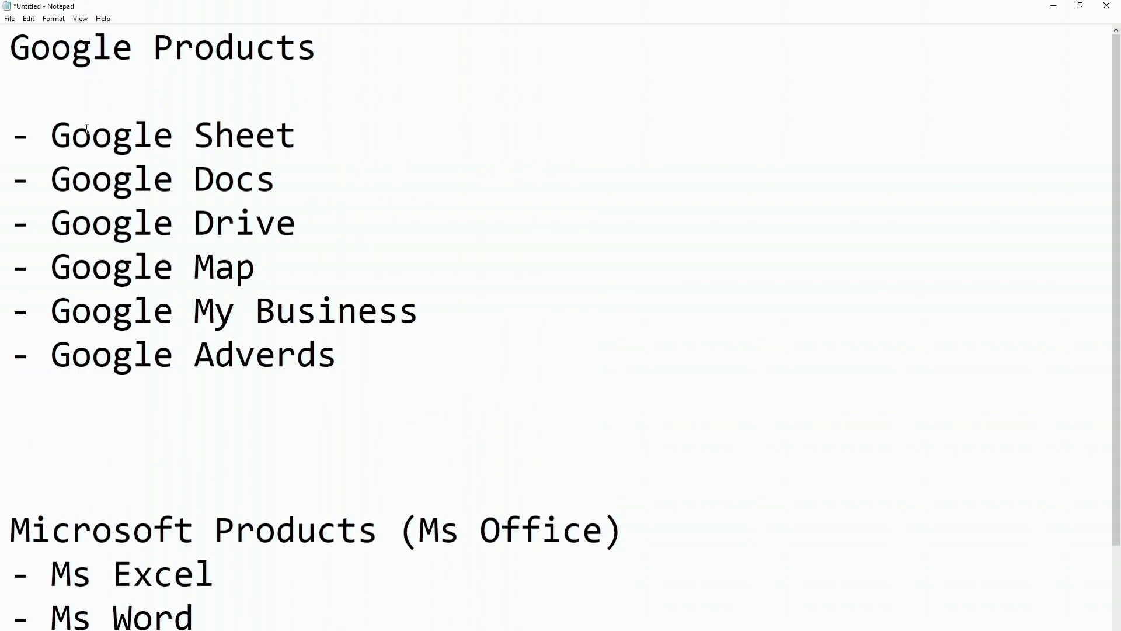
{"action": "left_click_drag", "start_coordinate": [58, 139], "coordinate": [296, 138]}
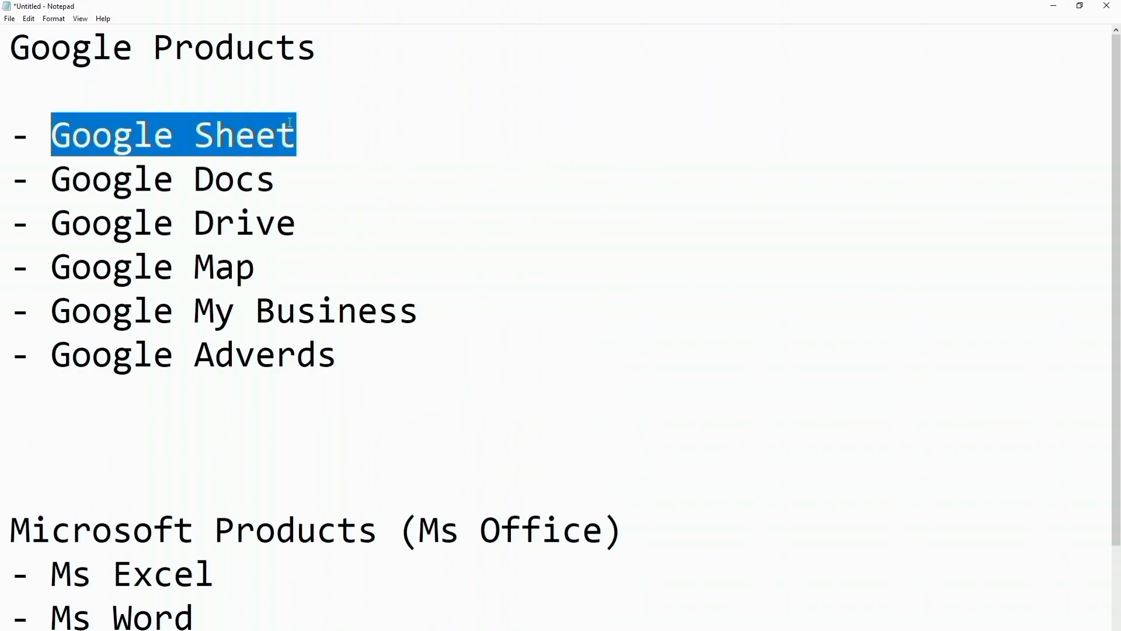
{"action": "left_click", "coordinate": [289, 122]}
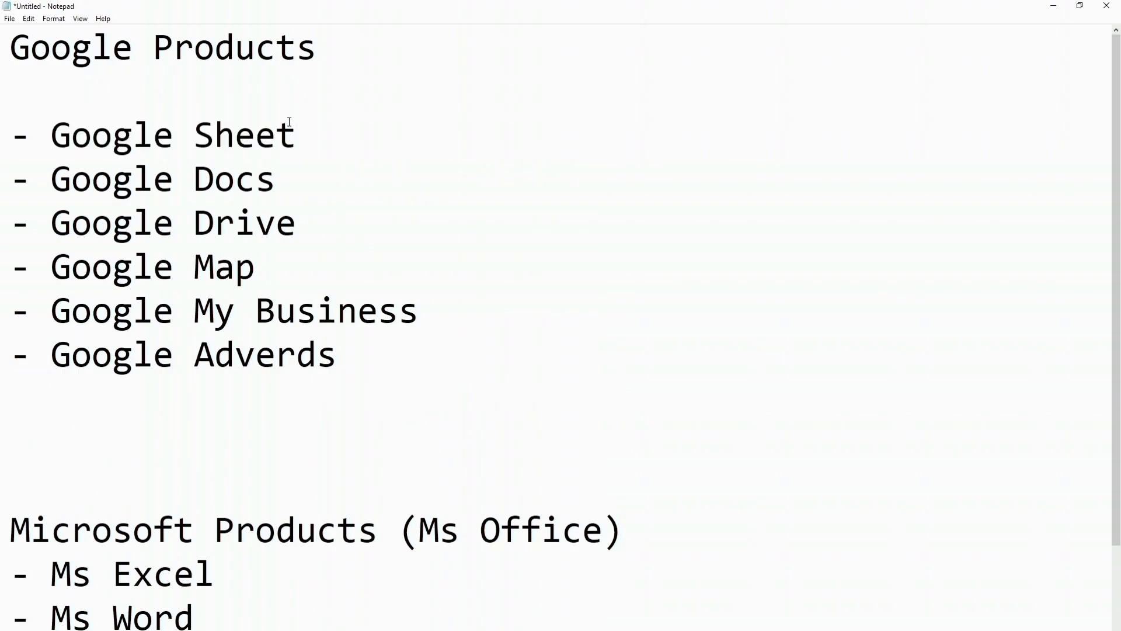
Step: Reselect the Google Sheet, Google Docs, Microsoft Products and Ms Excel entries to review the notes
{"action": "left_click_drag", "start_coordinate": [295, 131], "coordinate": [58, 148]}
{"action": "left_click_drag", "start_coordinate": [10, 532], "coordinate": [378, 540]}
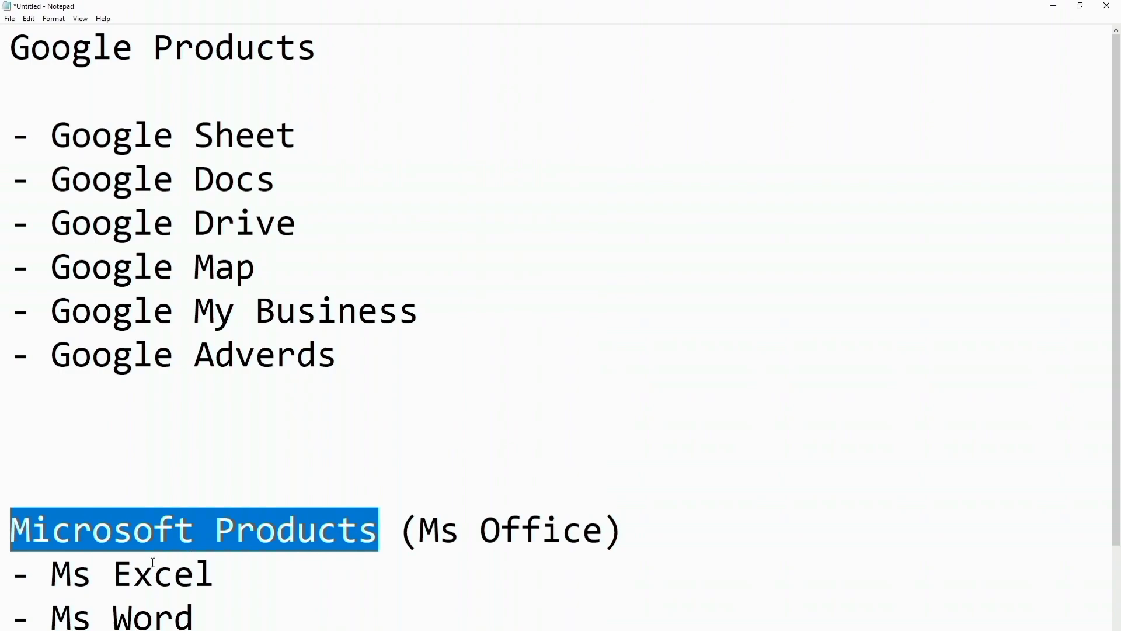
{"action": "left_click_drag", "start_coordinate": [52, 576], "coordinate": [204, 572]}
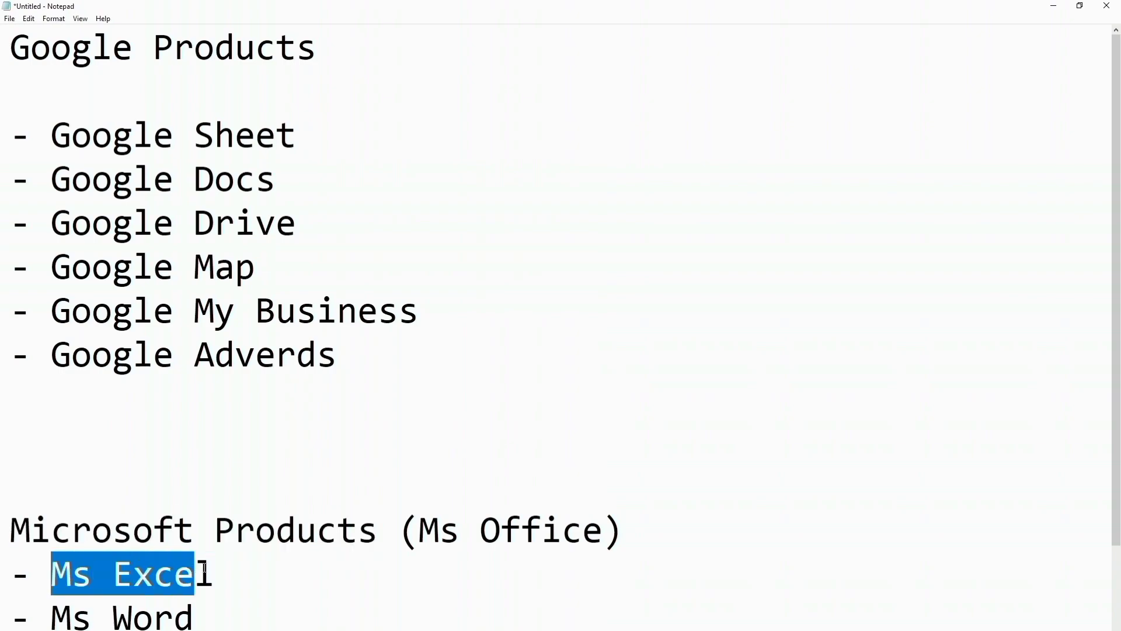
{"action": "left_click", "coordinate": [52, 187]}
{"action": "key", "text": "shift+Home"}
{"action": "left_click_drag", "start_coordinate": [53, 188], "coordinate": [270, 183]}
{"action": "left_click", "coordinate": [71, 188]}
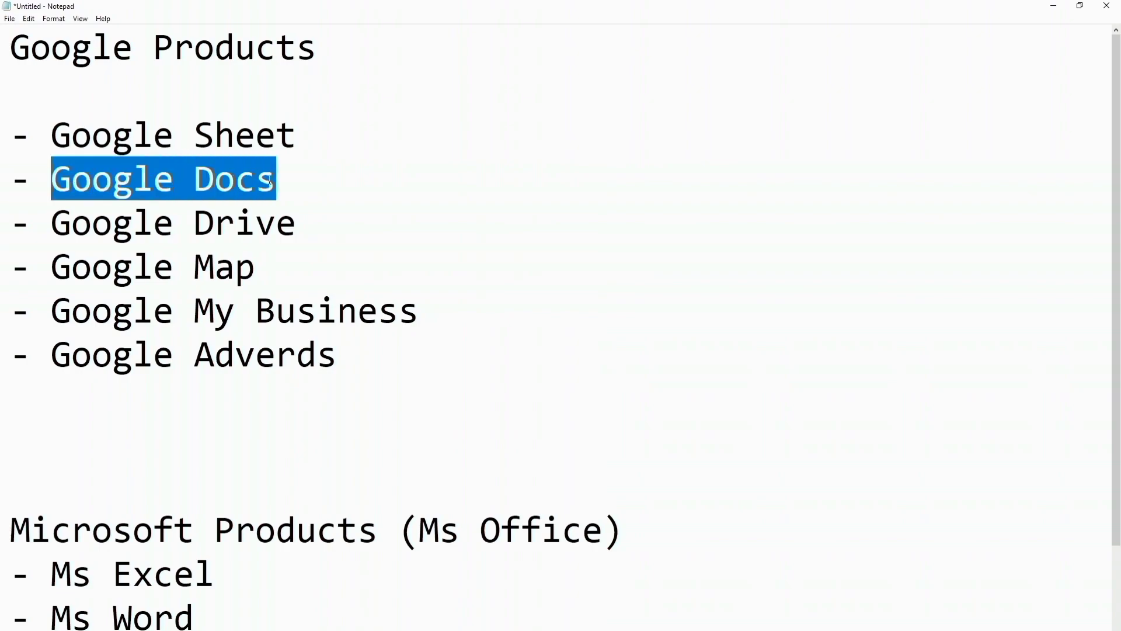
{"action": "left_click", "coordinate": [274, 179]}
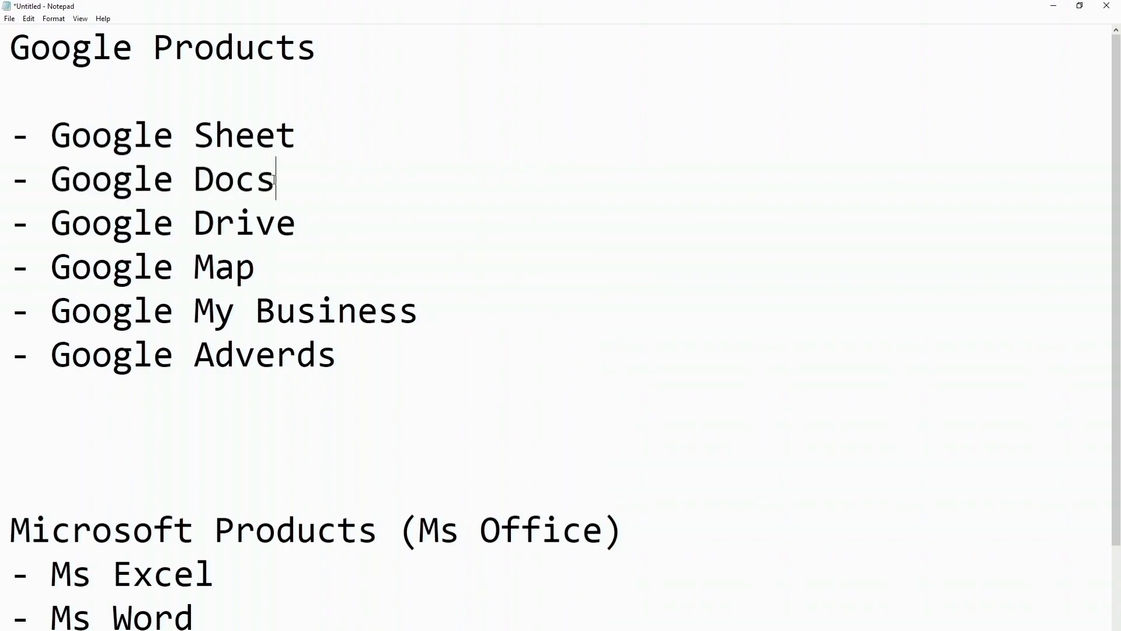
{"action": "double_click", "coordinate": [244, 181]}
{"action": "left_click", "coordinate": [295, 180]}
{"action": "left_click_drag", "start_coordinate": [10, 528], "coordinate": [317, 523]}
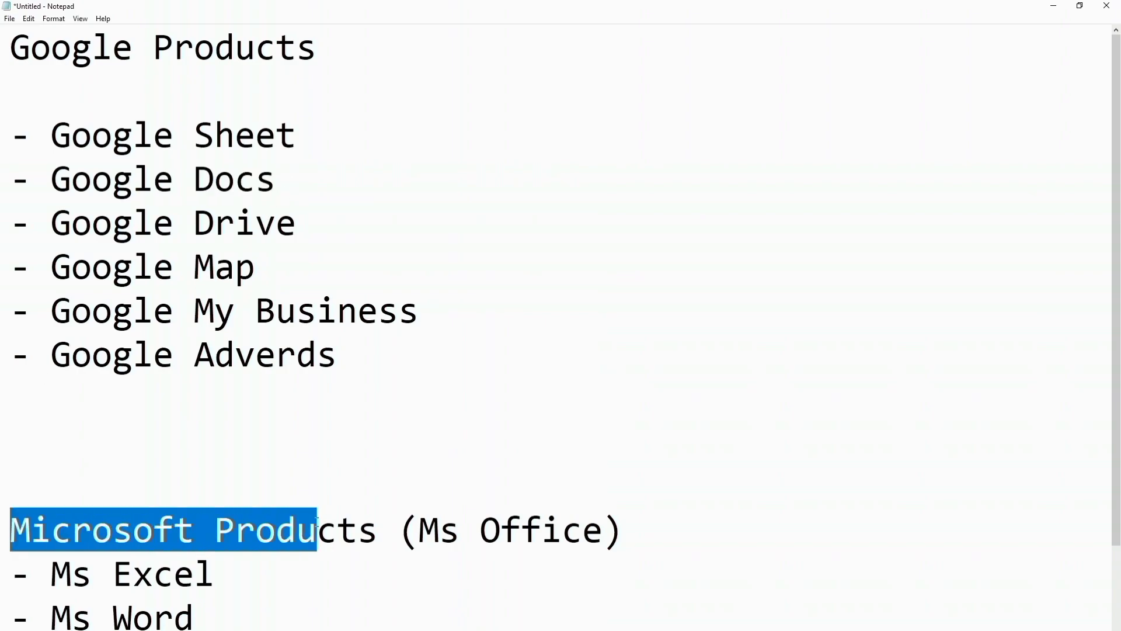
{"action": "scroll", "coordinate": [317, 524], "scroll_direction": "down", "scroll_amount": 1}
{"action": "left_click_drag", "start_coordinate": [52, 485], "coordinate": [192, 486]}
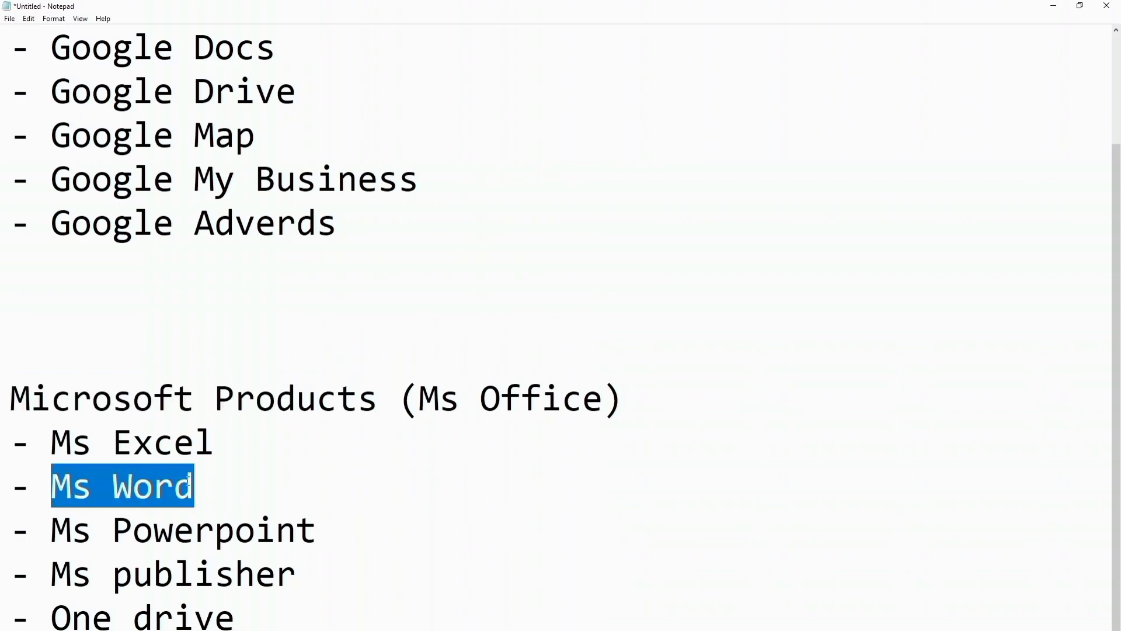
{"action": "scroll", "coordinate": [73, 288], "scroll_direction": "up", "scroll_amount": 1}
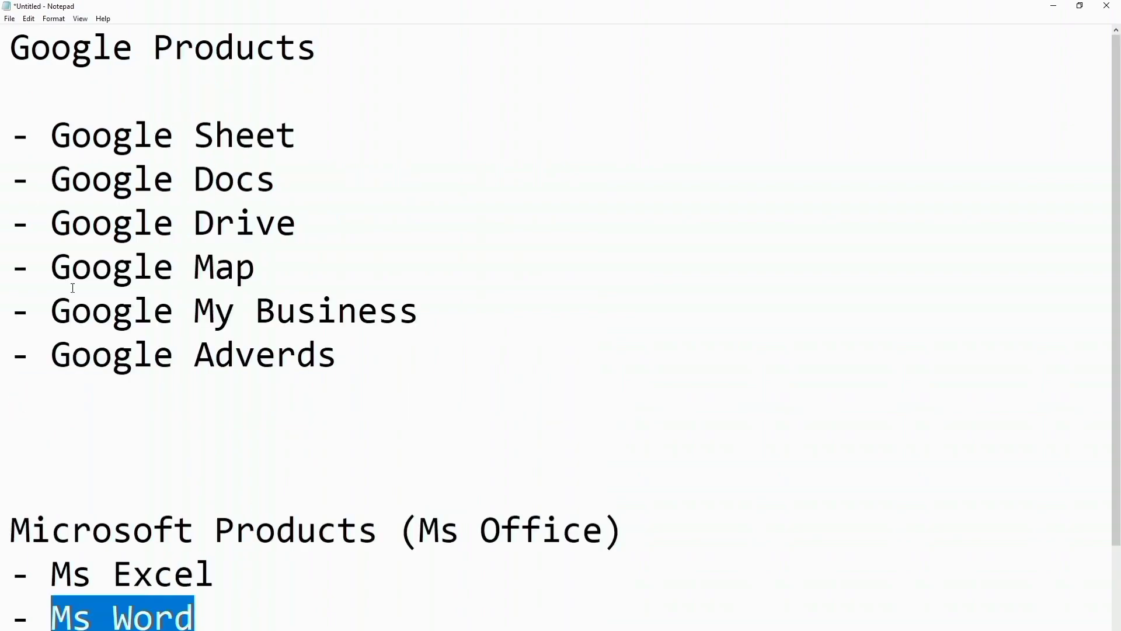
{"action": "scroll", "coordinate": [125, 363], "scroll_direction": "down", "scroll_amount": 1}
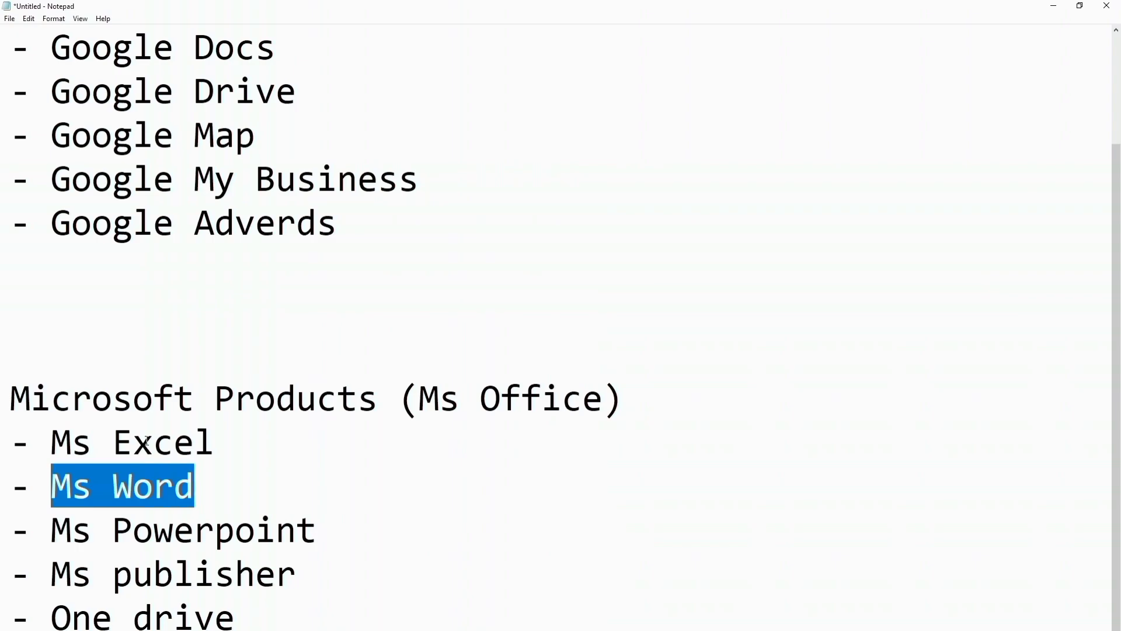
{"action": "scroll", "coordinate": [303, 467], "scroll_direction": "up", "scroll_amount": 1}
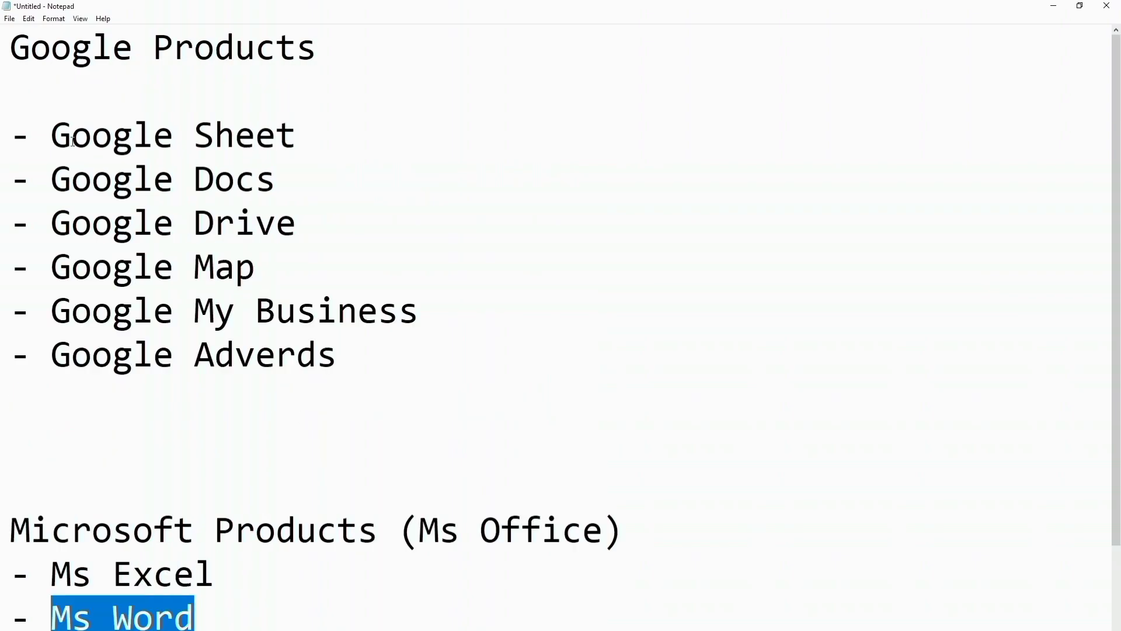
{"action": "left_click_drag", "start_coordinate": [51, 178], "coordinate": [278, 175]}
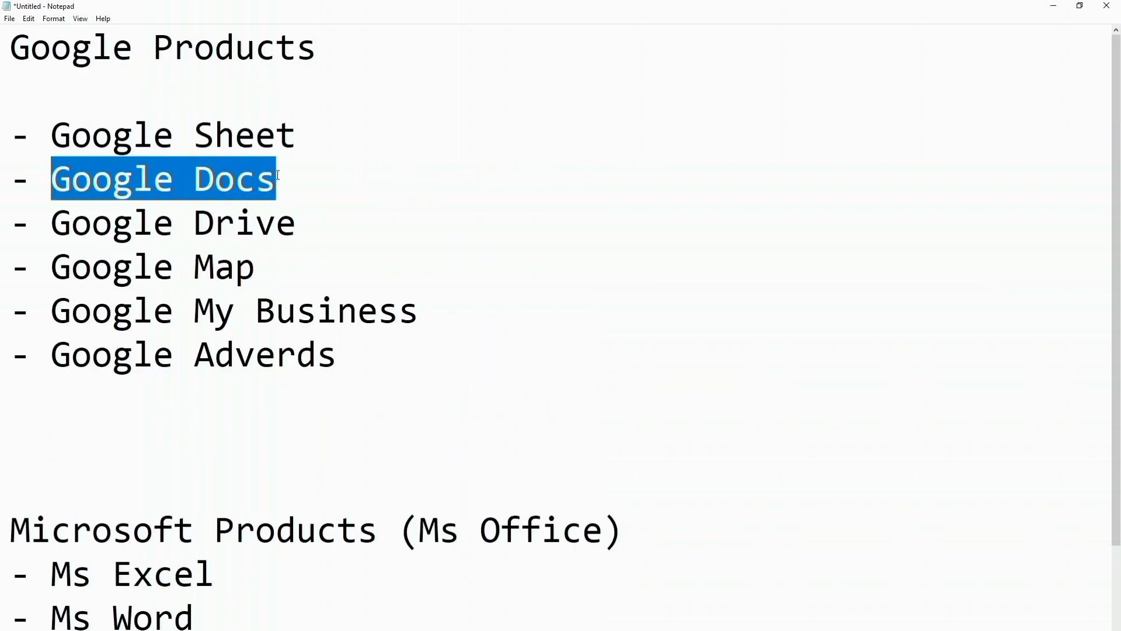
{"action": "left_click_drag", "start_coordinate": [296, 135], "coordinate": [61, 152]}
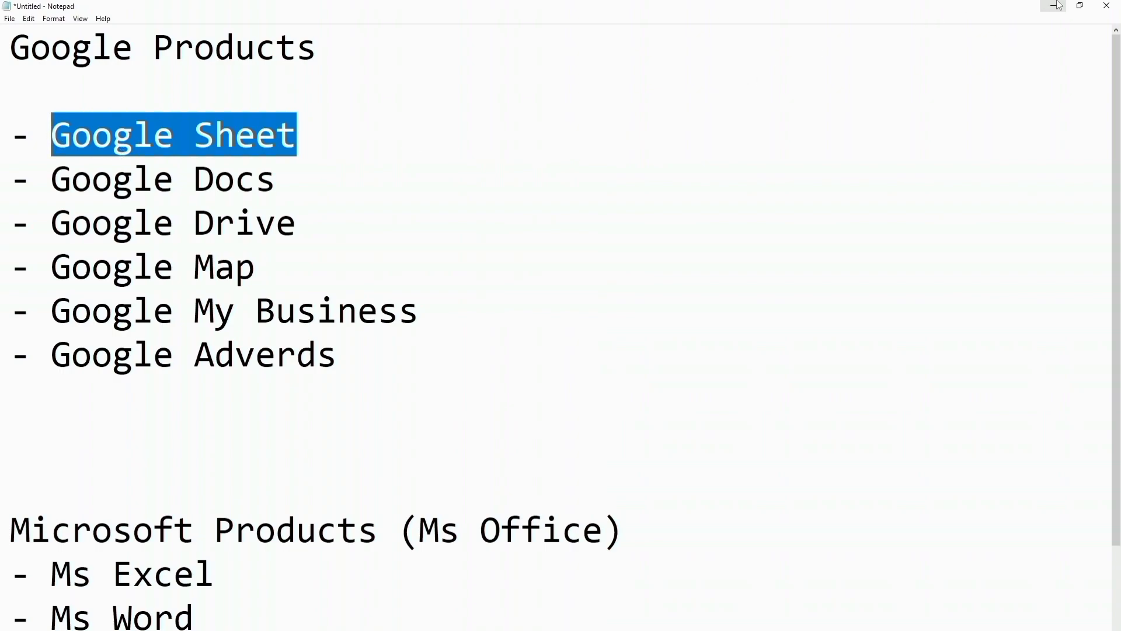
Step: Close the notes with Don't Save and check the wireless network connection
{"action": "left_click", "coordinate": [1106, 5]}
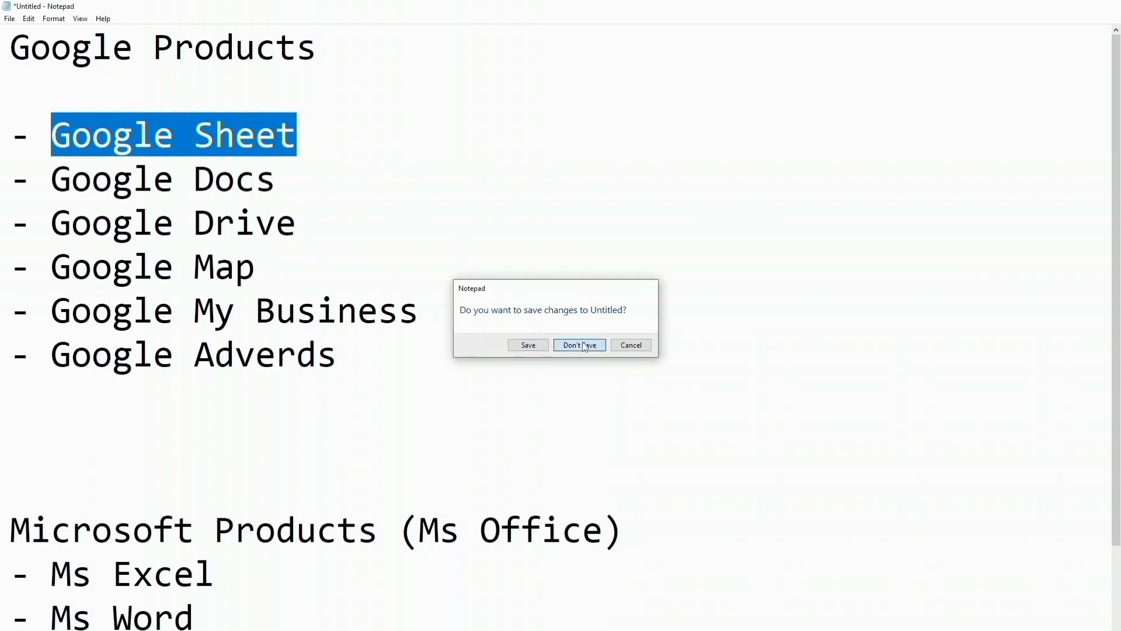
{"action": "left_click", "coordinate": [583, 345]}
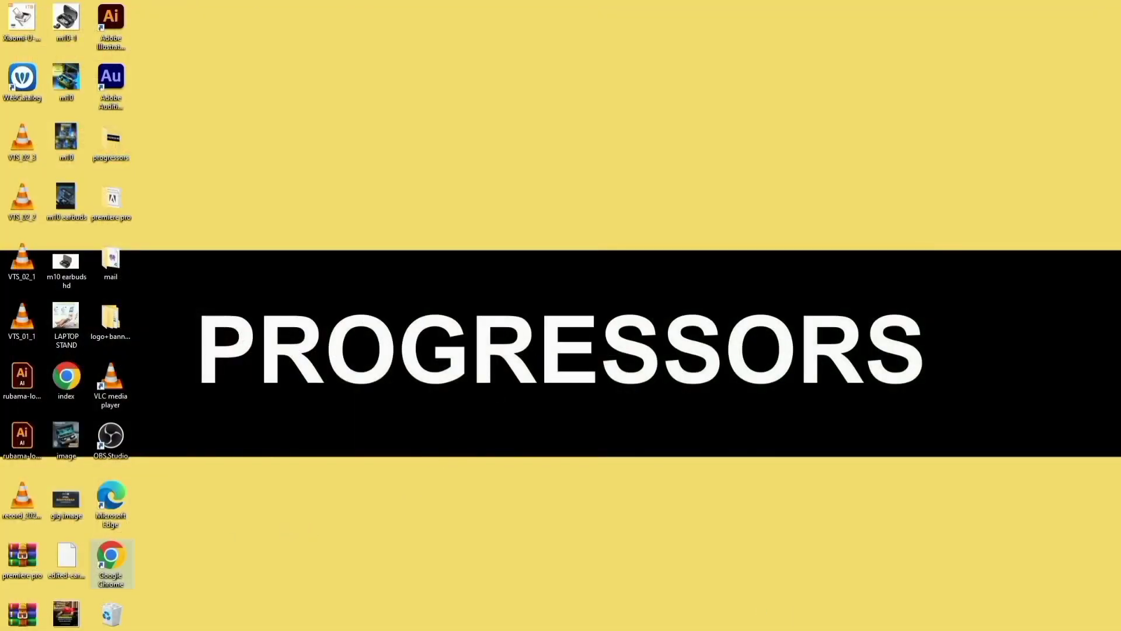
{"action": "left_click", "coordinate": [1019, 630]}
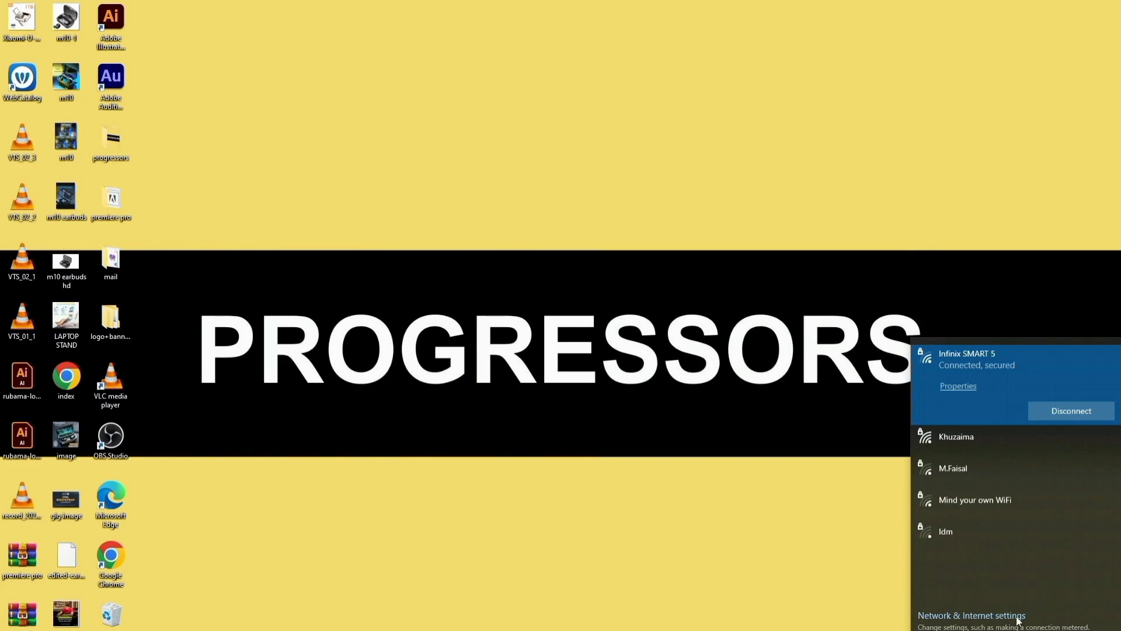
{"action": "left_click", "coordinate": [863, 557]}
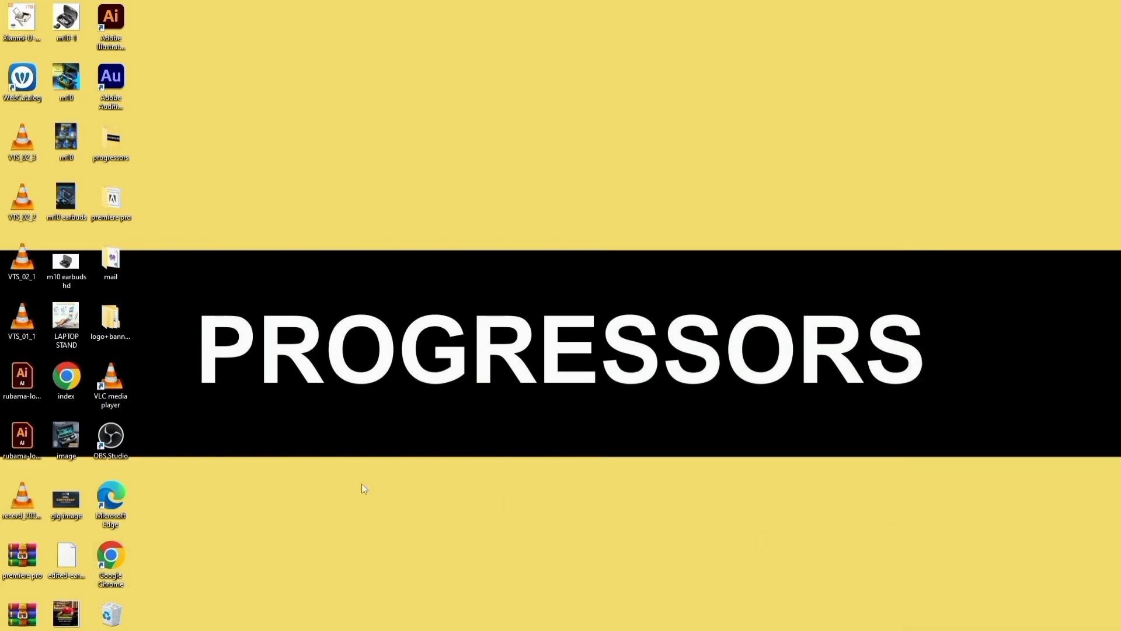
Step: Launch Chrome with the chosen profile and scroll the Google apps grid to Docs
{"action": "double_click", "coordinate": [119, 554]}
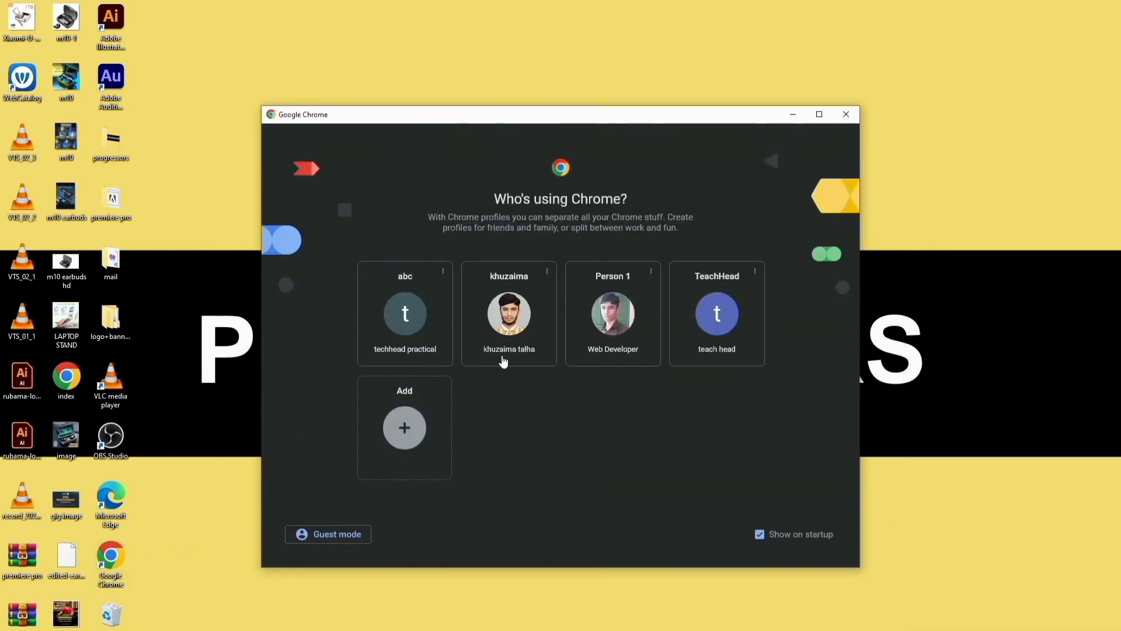
{"action": "left_click", "coordinate": [681, 335]}
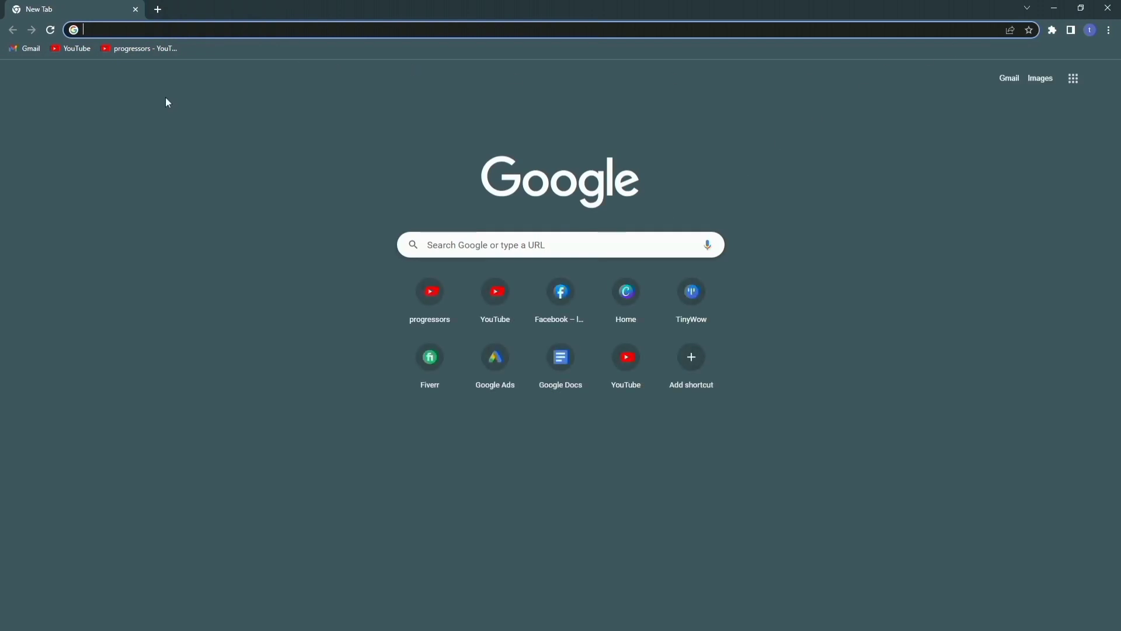
{"action": "left_click", "coordinate": [1073, 80]}
{"action": "scroll", "coordinate": [1037, 226], "scroll_direction": "down", "scroll_amount": 5}
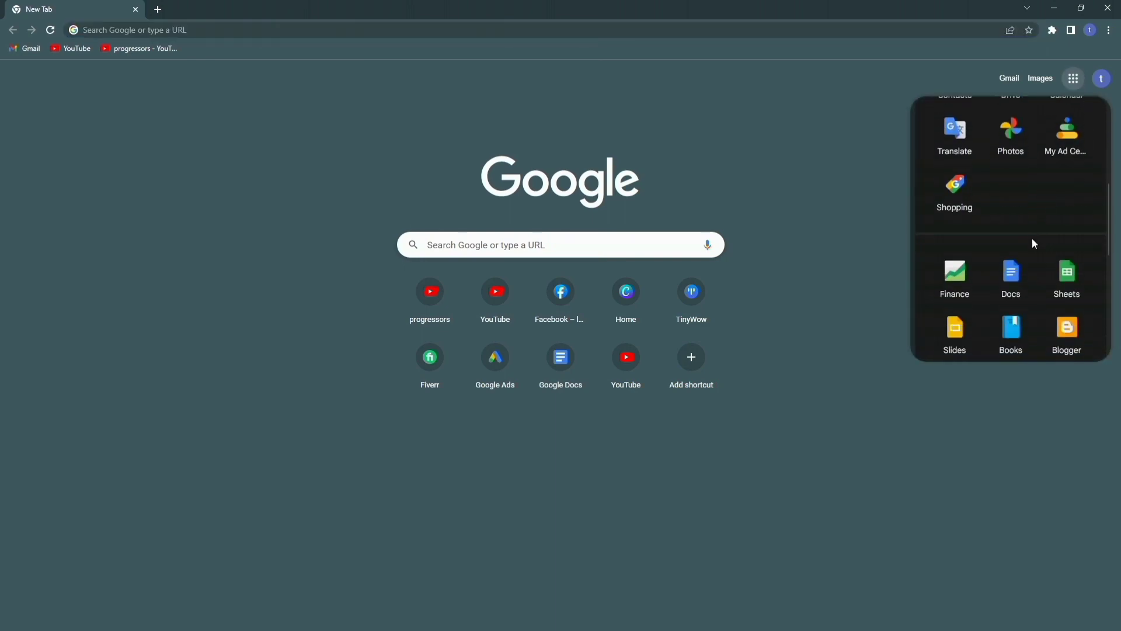
Step: Open Google Docs from the Docs tile in the Google apps panel
{"action": "left_click", "coordinate": [1016, 285]}
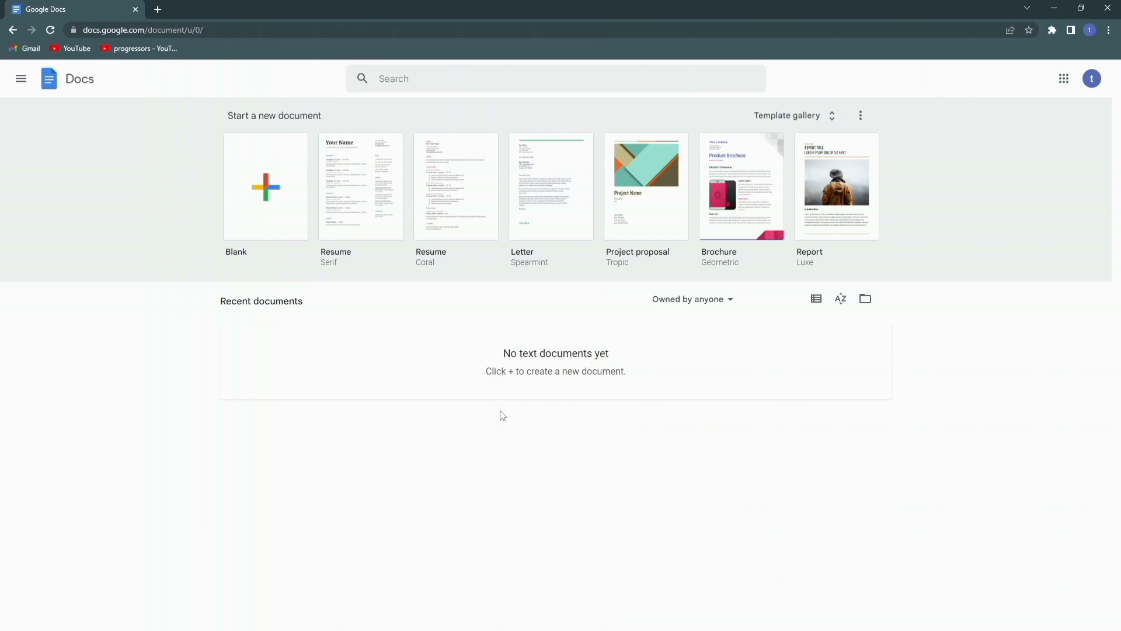
{"action": "left_click", "coordinate": [278, 198]}
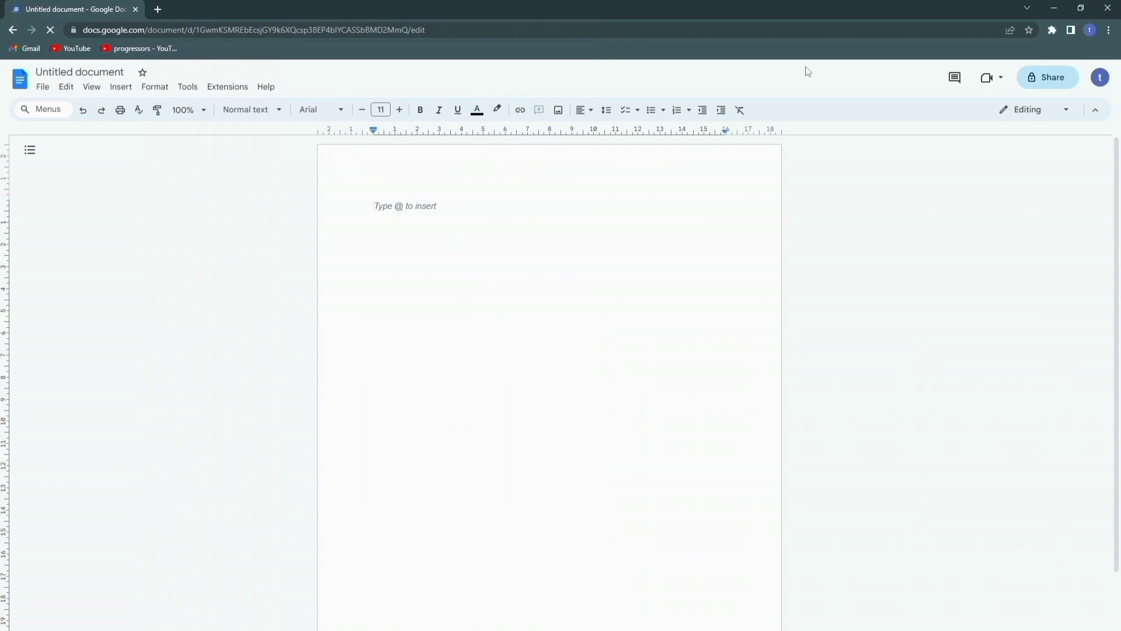
{"action": "left_click", "coordinate": [86, 71]}
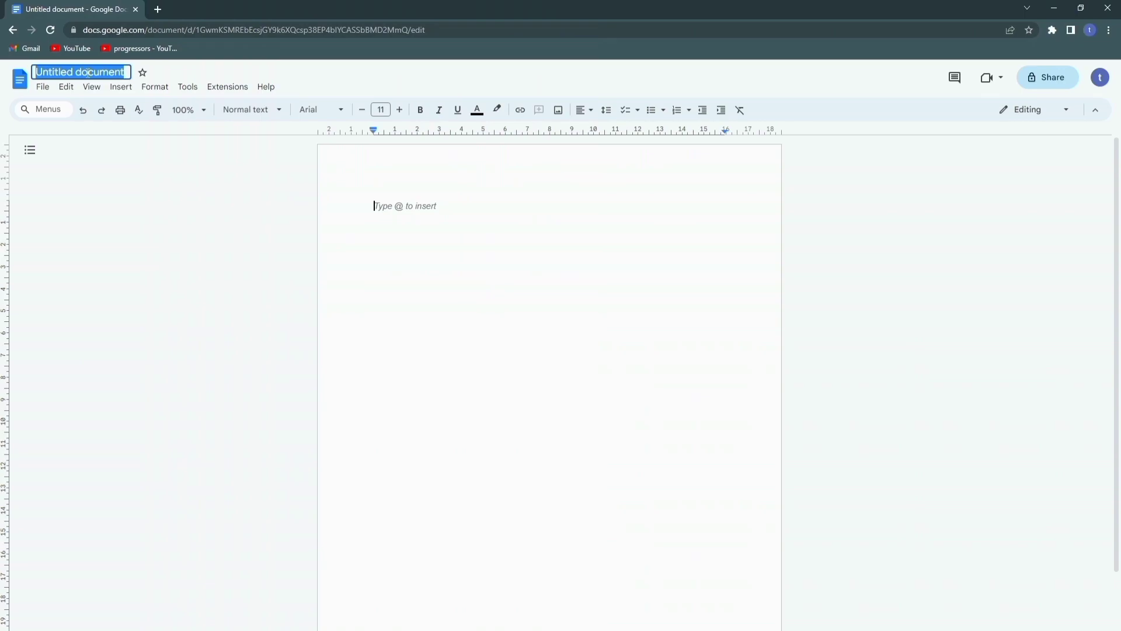
{"action": "type", "text": "Information about Lahore"}
{"action": "key", "text": "Return"}
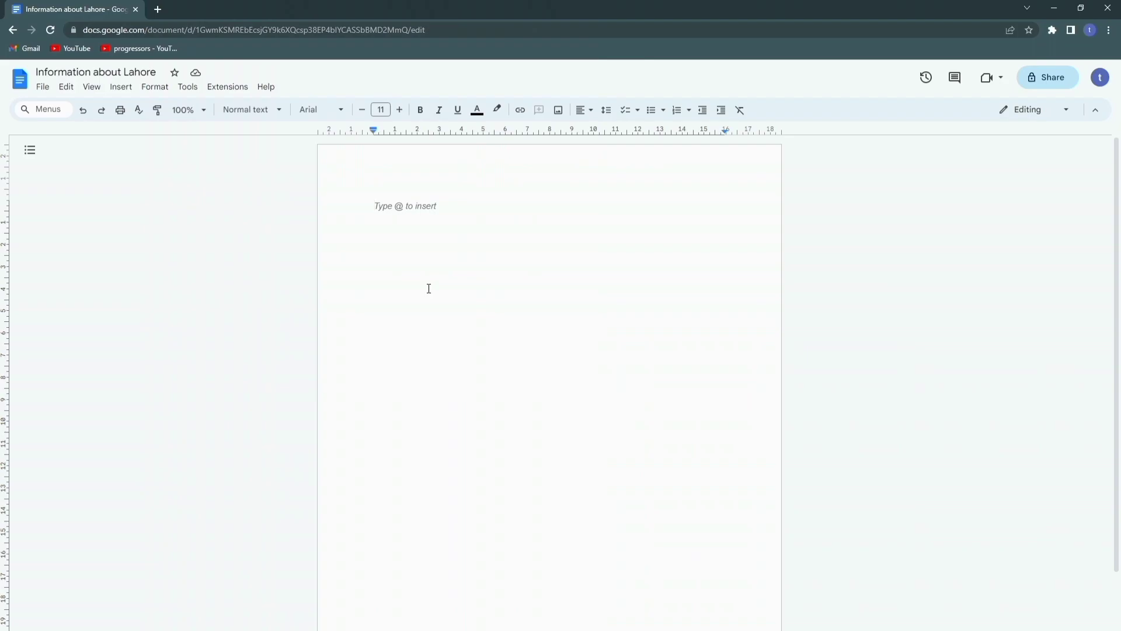
Step: View the whiteboard layout sketch in Photos zoomed to 100%, then return to the document
{"action": "key", "text": "alt+Tab"}
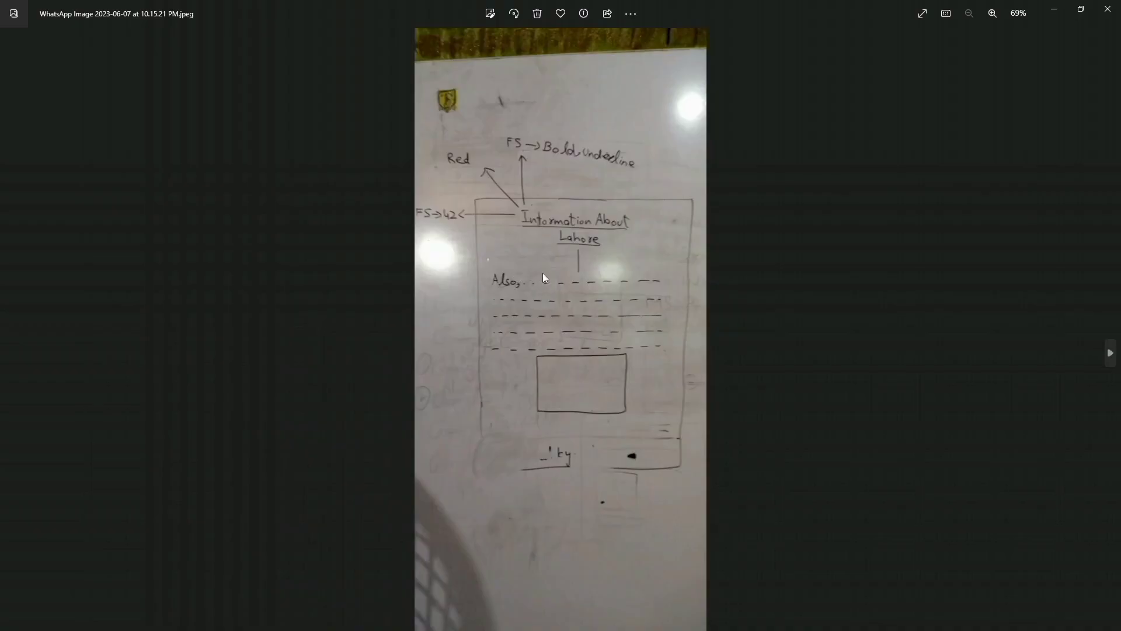
{"action": "scroll", "coordinate": [543, 276], "scroll_direction": "up", "scroll_amount": 3}
{"action": "scroll", "coordinate": [543, 279], "scroll_direction": "up", "scroll_amount": 1}
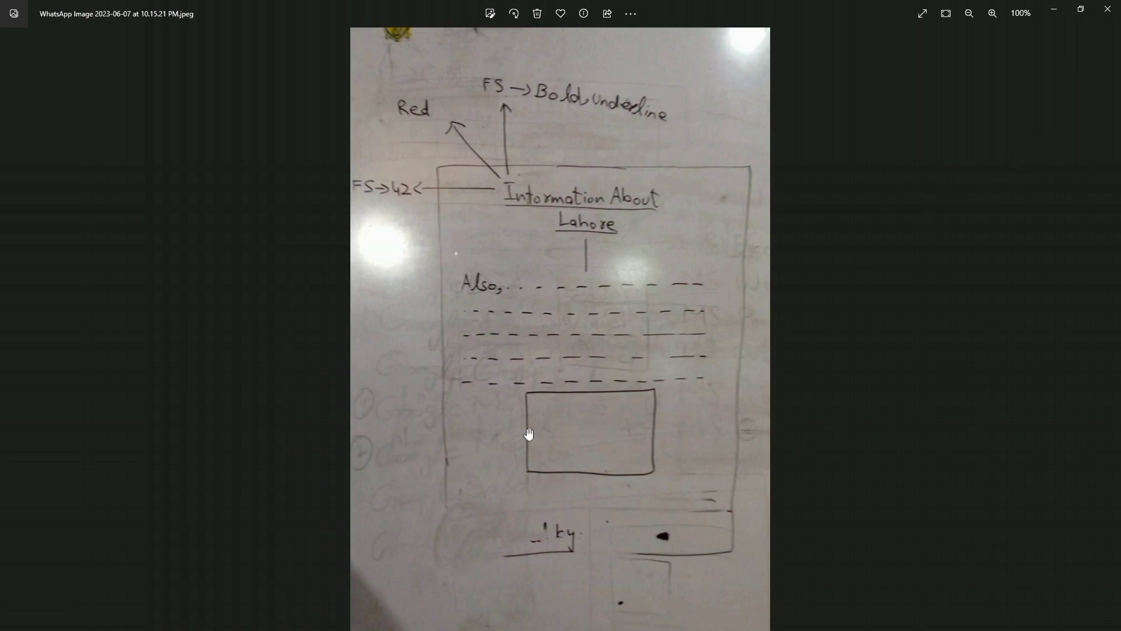
{"action": "key", "text": "alt+Tab"}
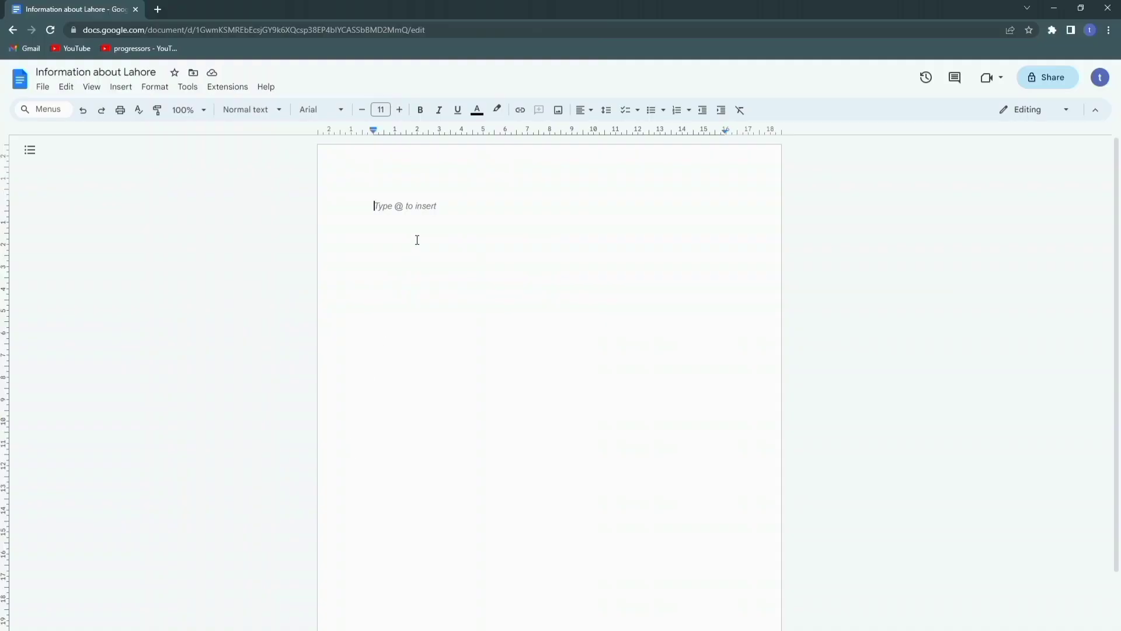
Step: Search 'information about lahore' in a new tab and open the Wikipedia Lahore article
{"action": "left_click", "coordinate": [157, 9]}
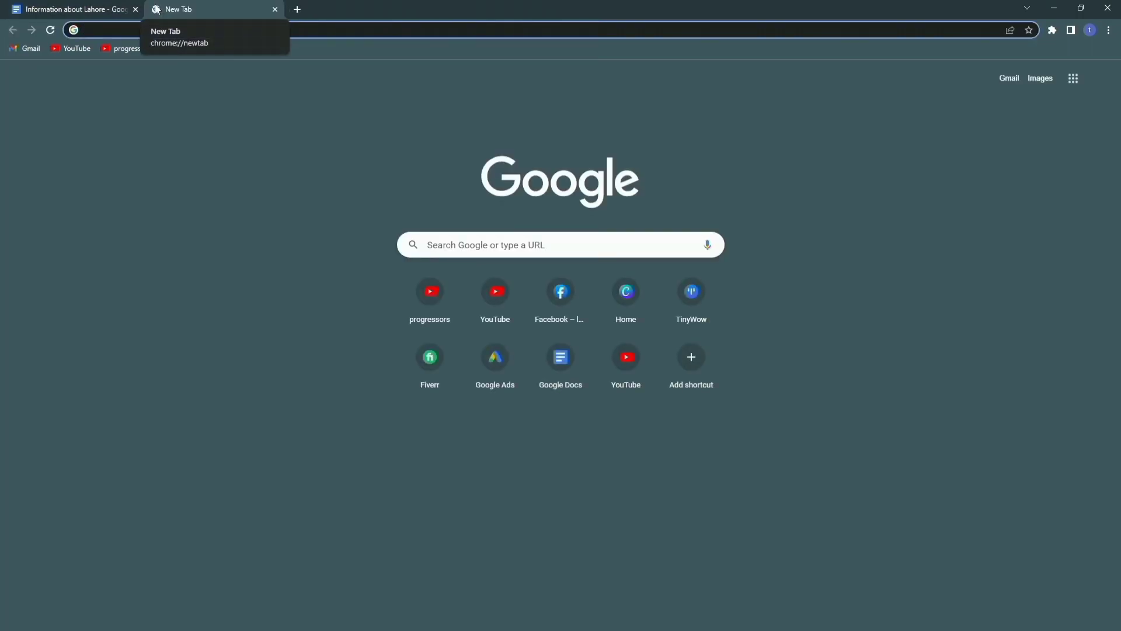
{"action": "type", "text": "information about lahore"}
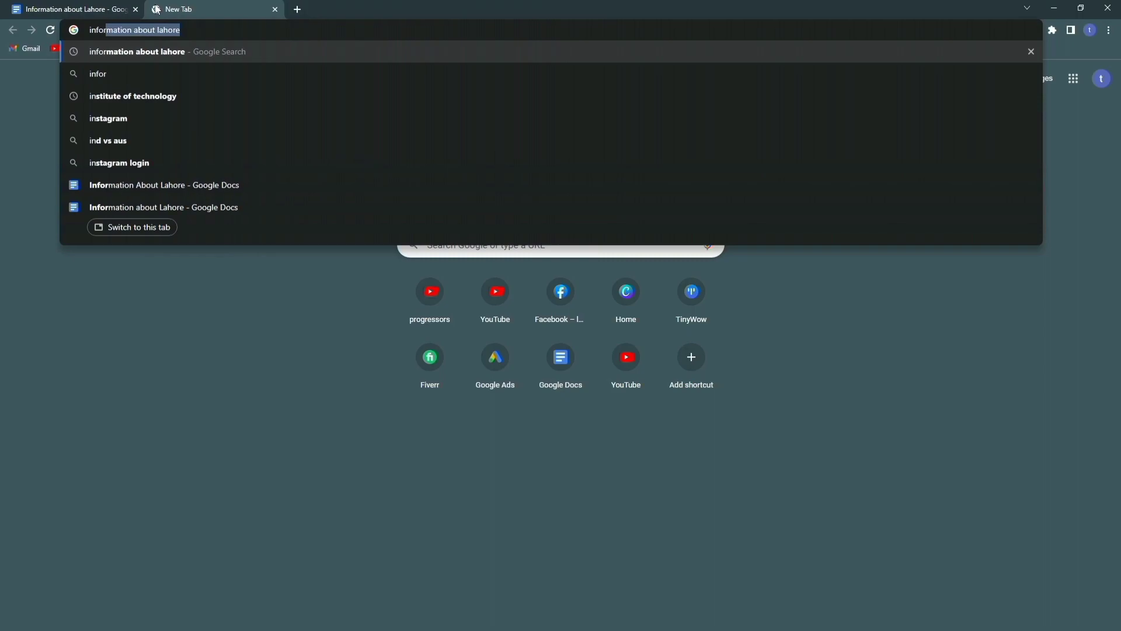
{"action": "key", "text": "Right"}
{"action": "key", "text": "Return"}
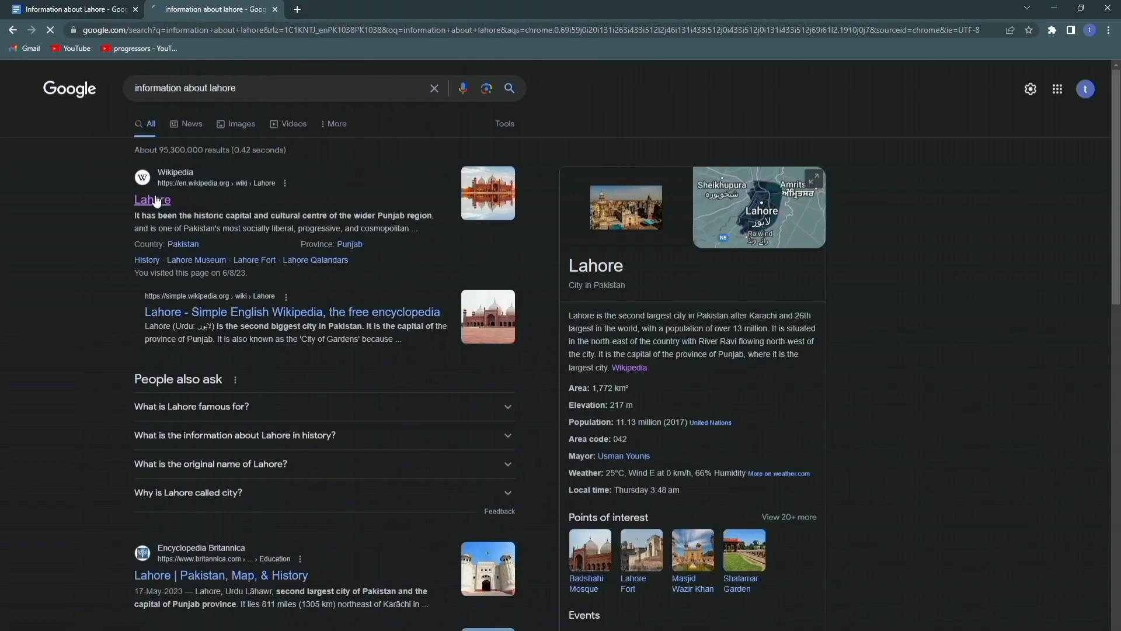
{"action": "left_click", "coordinate": [153, 202]}
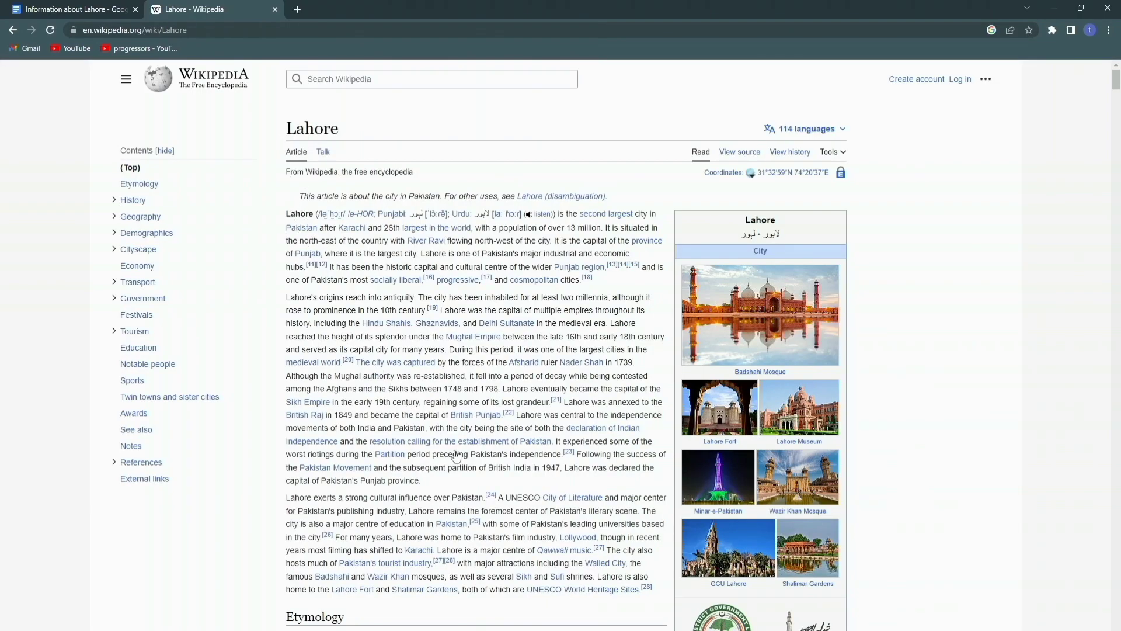
Step: Type the centred title 'Information About Lahore' at the top of the document
{"action": "mouse_move", "coordinate": [586, 592]}
{"action": "left_click", "coordinate": [89, 4]}
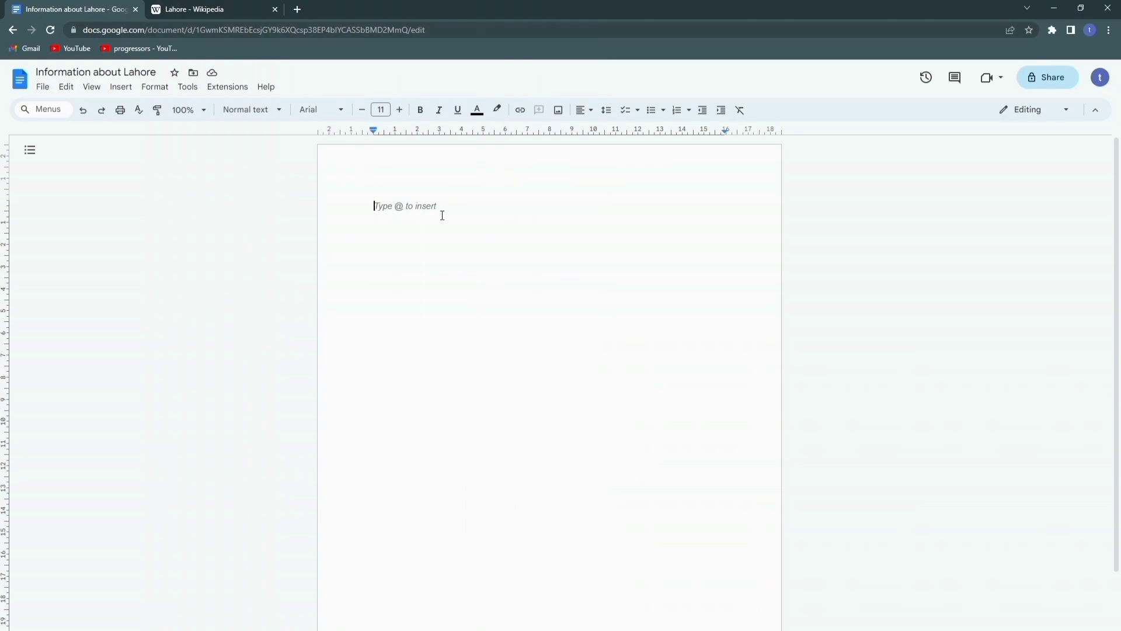
{"action": "left_click", "coordinate": [589, 112]}
{"action": "left_click", "coordinate": [600, 131]}
{"action": "type", "text": "Information"}
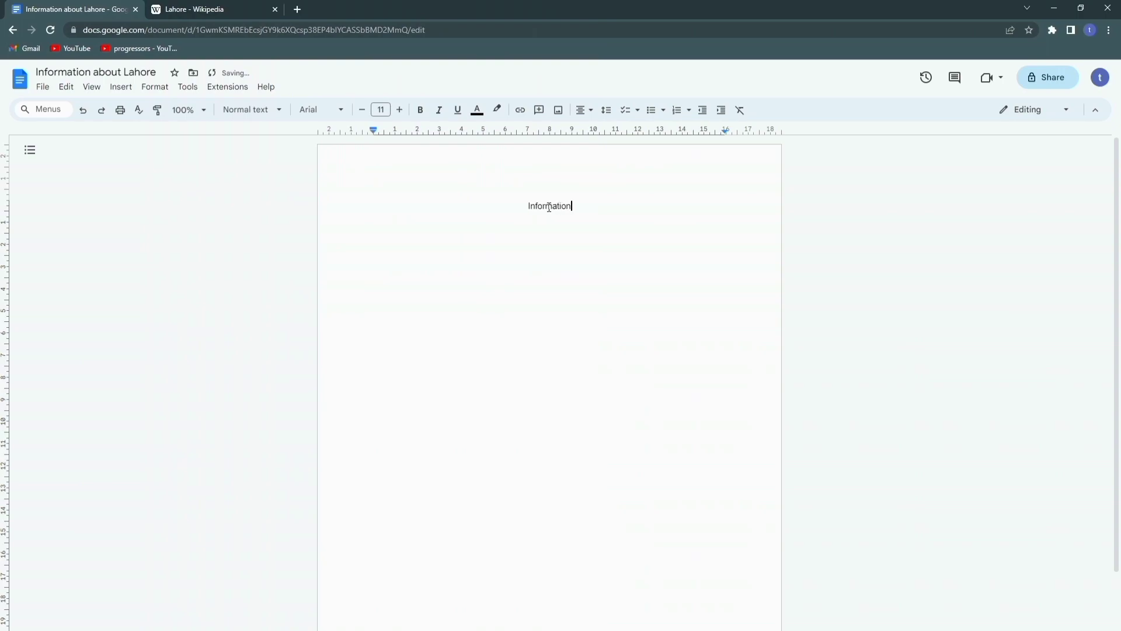
{"action": "type", "text": " About Lahore"}
Step: Set the title's font size to 30
{"action": "left_click_drag", "start_coordinate": [606, 214], "coordinate": [475, 216]}
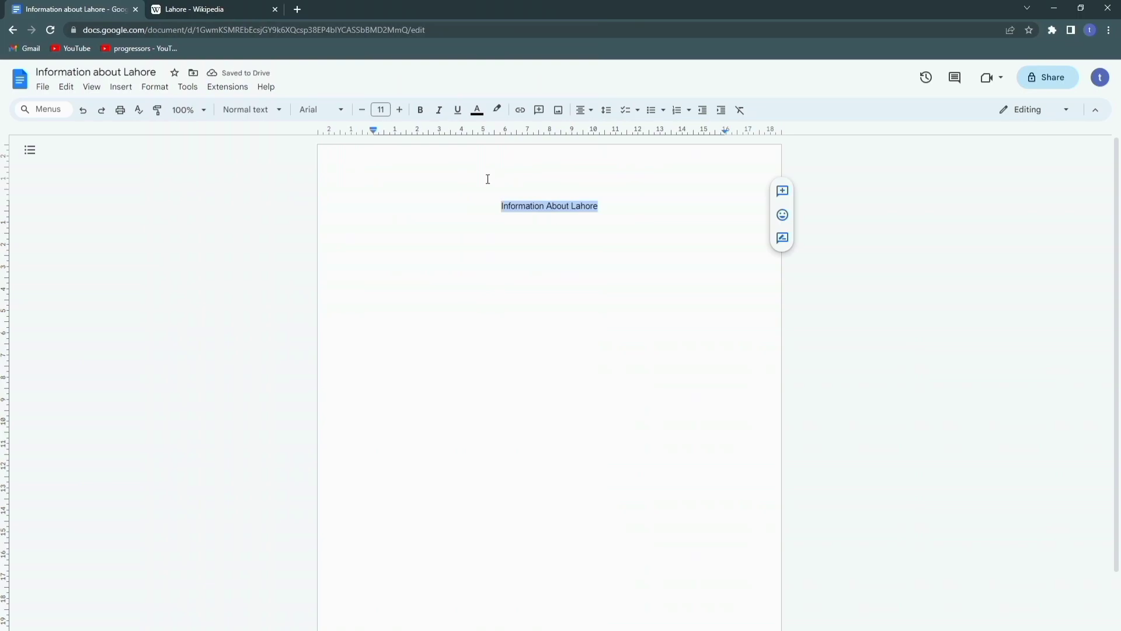
{"action": "left_click", "coordinate": [381, 110]}
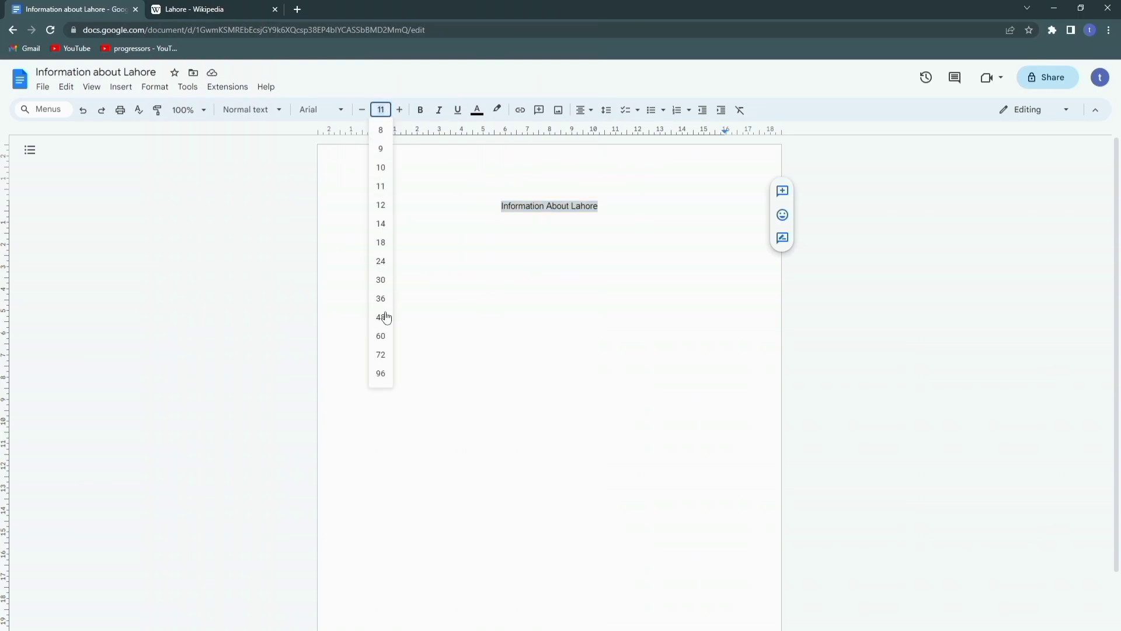
{"action": "left_click", "coordinate": [381, 280]}
{"action": "left_click", "coordinate": [550, 270]}
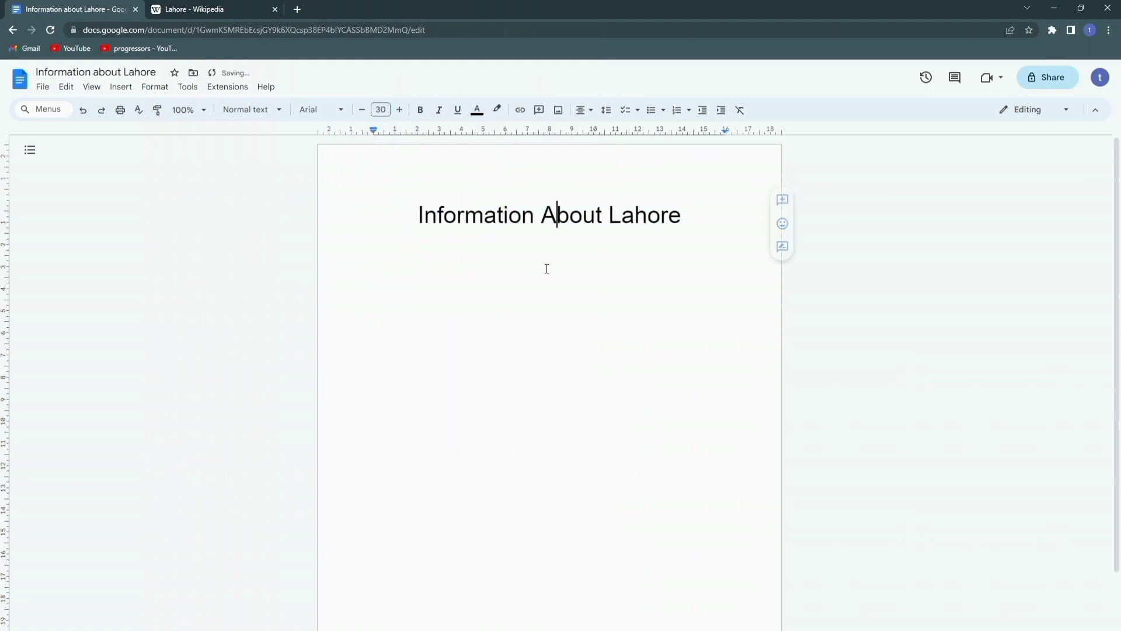
{"action": "key", "text": "Home"}
Step: Make the title bold, underlined and red, then start a new line below it
{"action": "left_click_drag", "start_coordinate": [437, 215], "coordinate": [694, 223]}
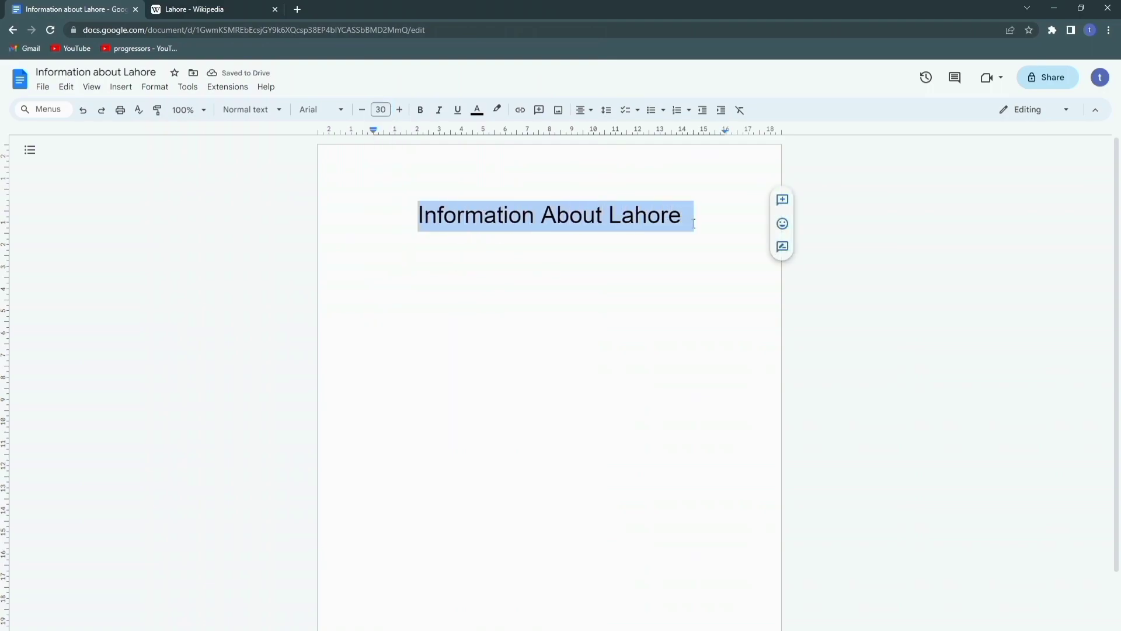
{"action": "left_click", "coordinate": [462, 119]}
{"action": "left_click", "coordinate": [420, 110]}
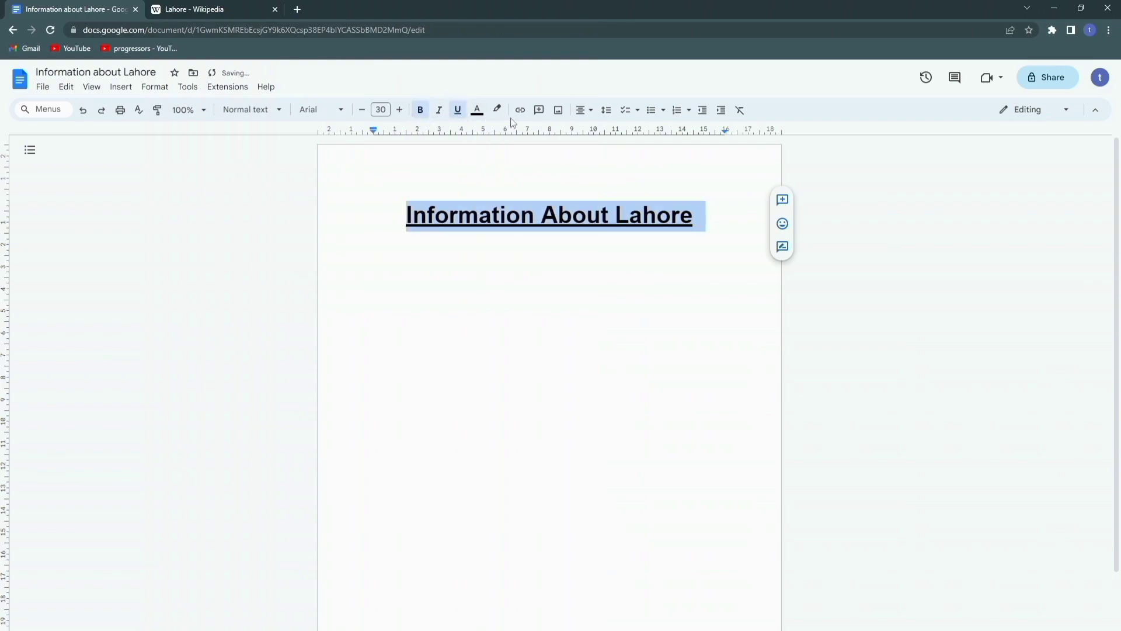
{"action": "left_click", "coordinate": [478, 110]}
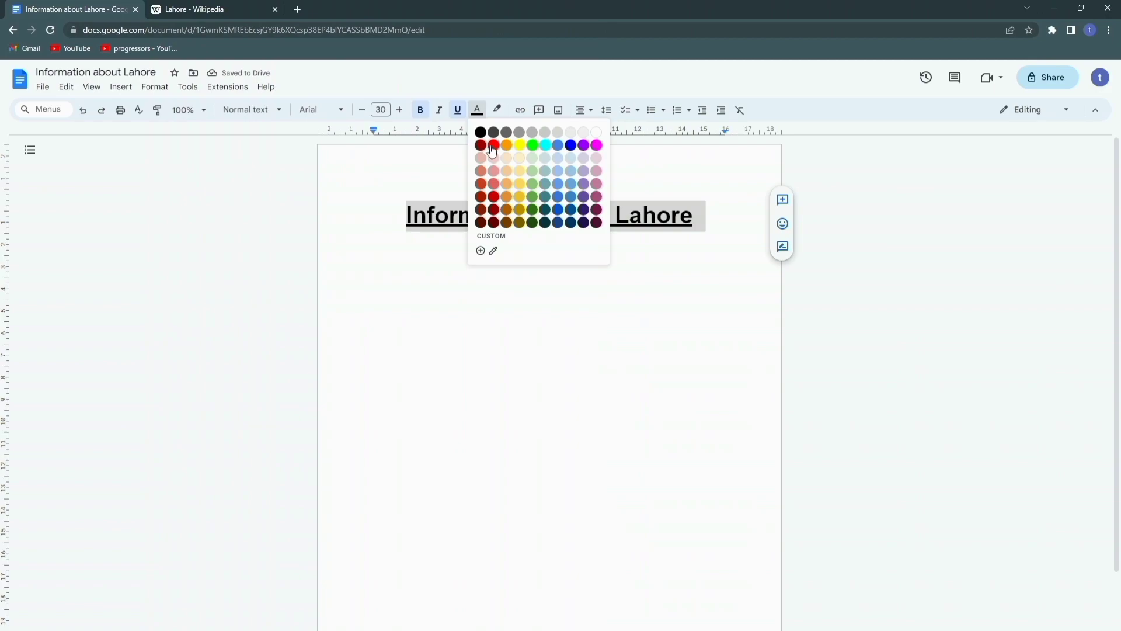
{"action": "left_click", "coordinate": [488, 144]}
{"action": "left_click_drag", "start_coordinate": [410, 215], "coordinate": [692, 218]}
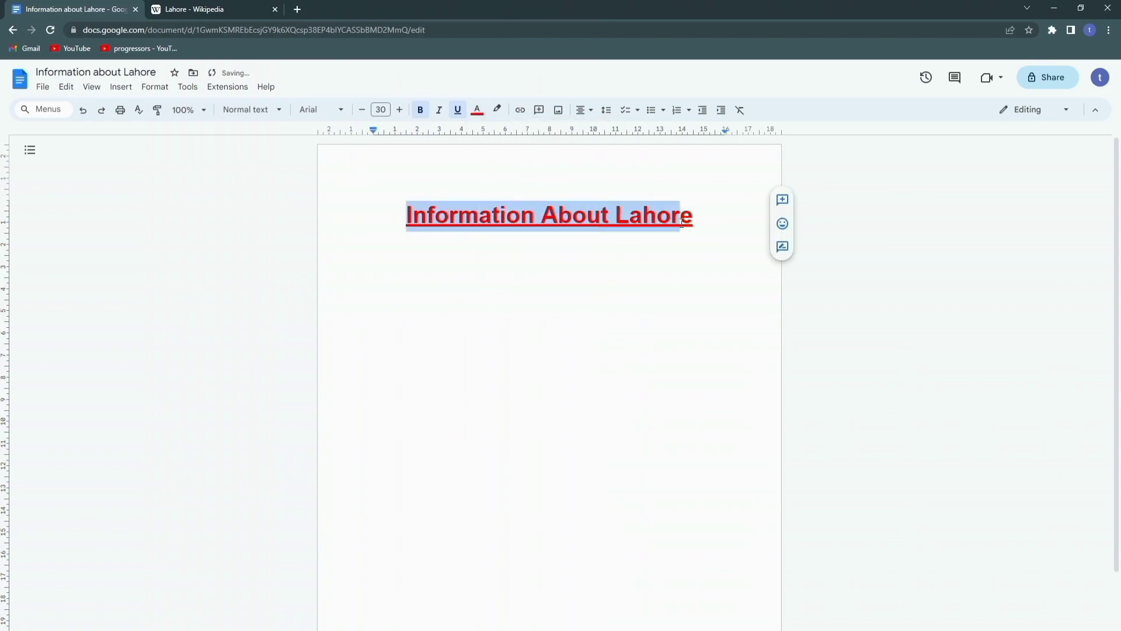
{"action": "left_click", "coordinate": [694, 222]}
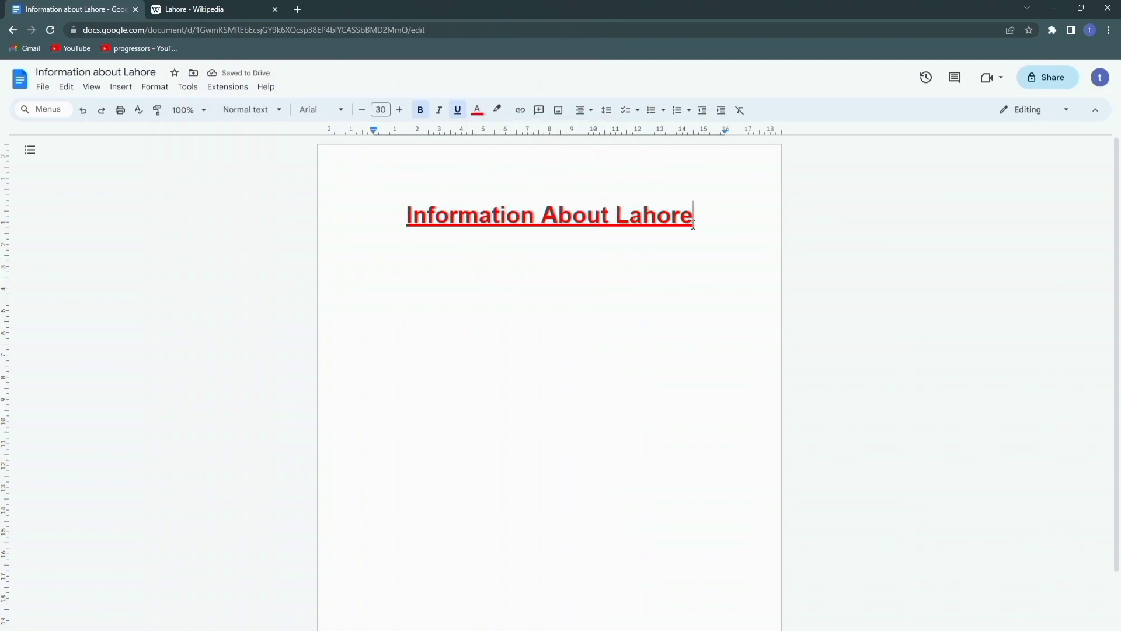
{"action": "key", "text": "Return"}
Step: Format the new line as justified, 18 pt, non-bold, non-underlined black text
{"action": "left_click", "coordinate": [583, 110]}
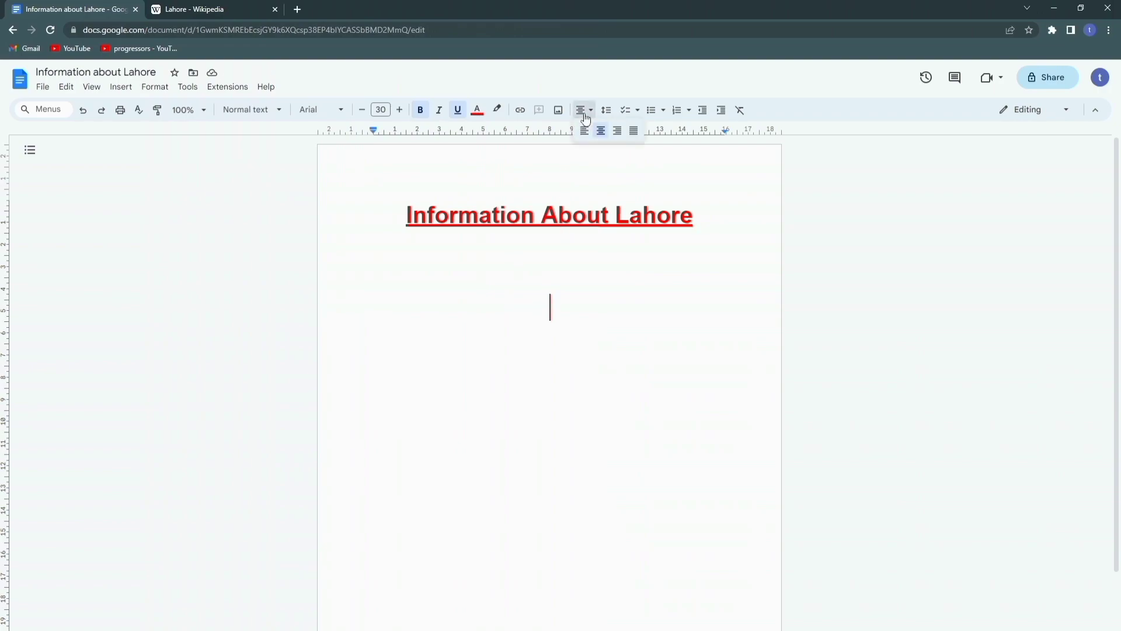
{"action": "left_click", "coordinate": [632, 131]}
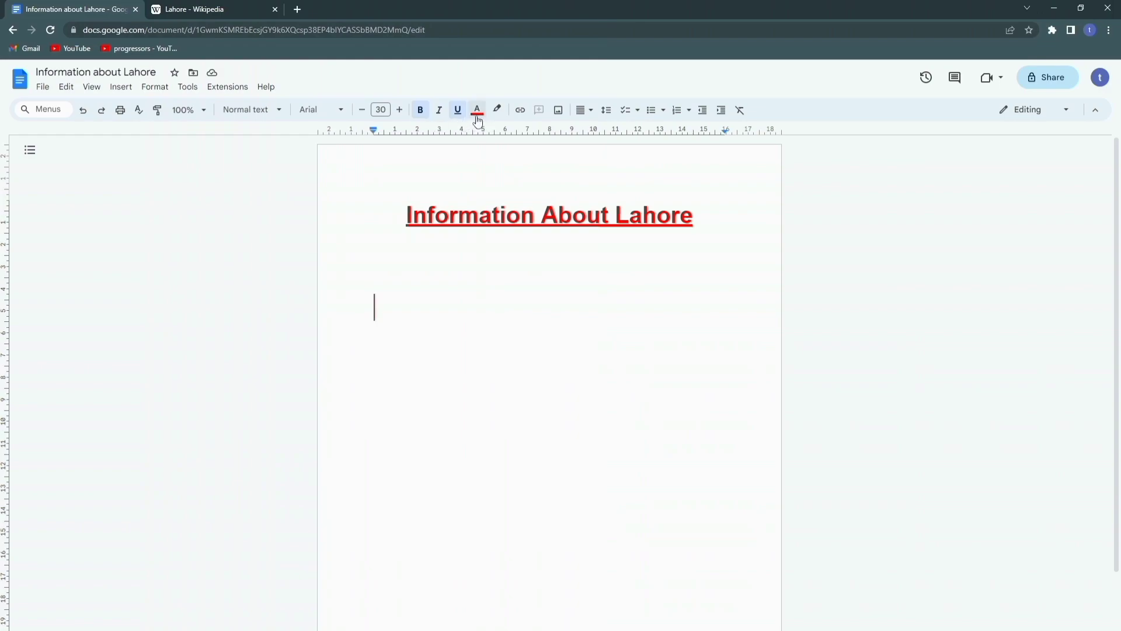
{"action": "left_click", "coordinate": [388, 112]}
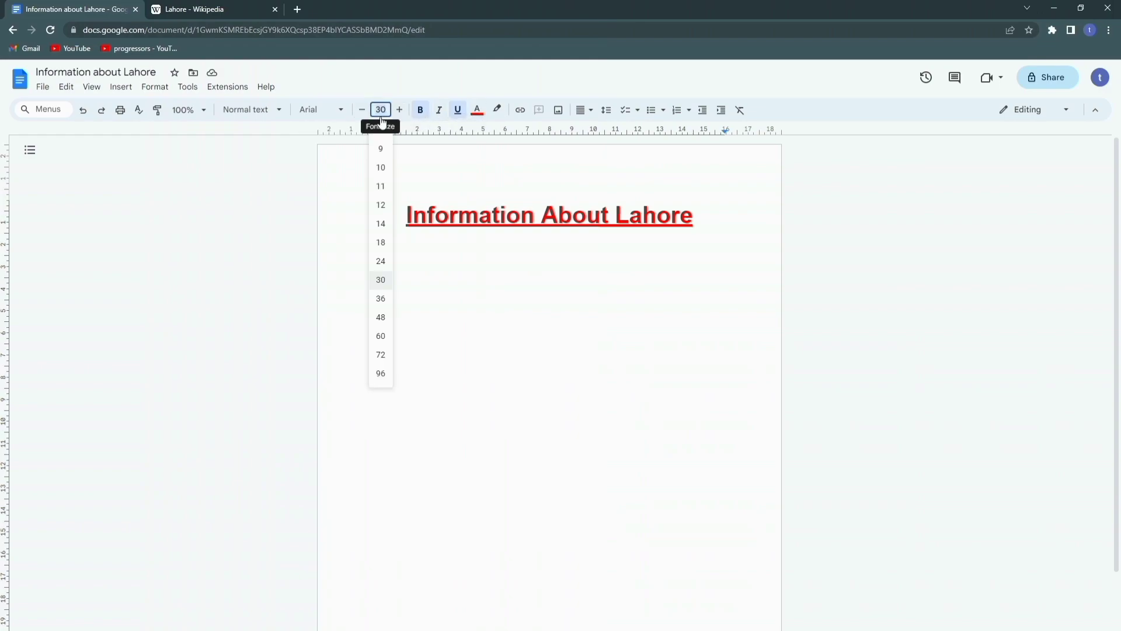
{"action": "left_click", "coordinate": [380, 243]}
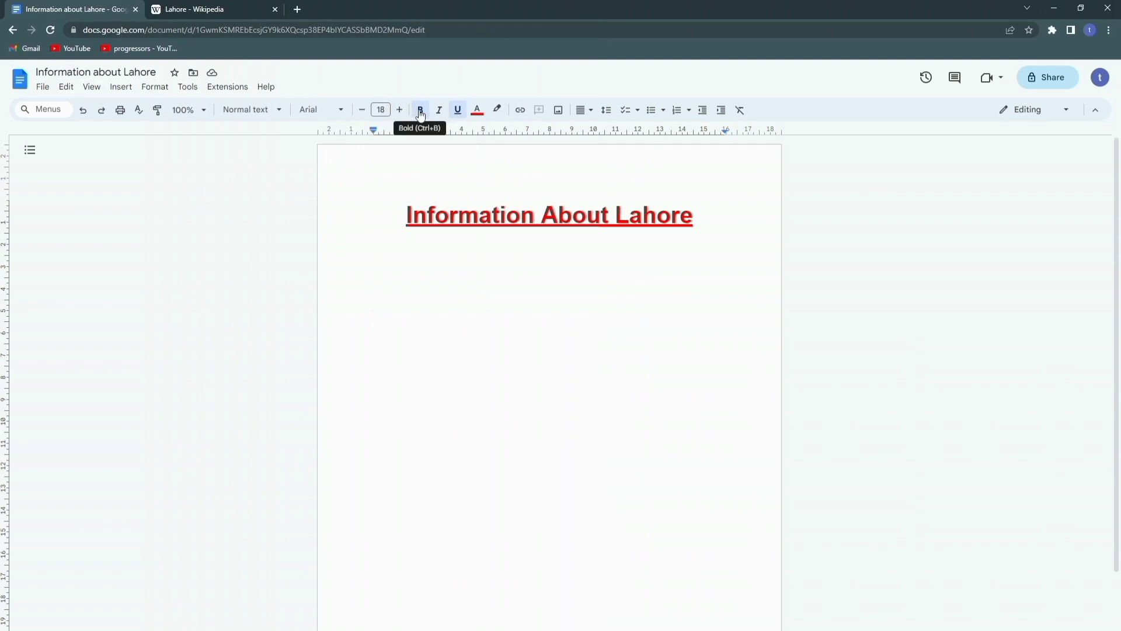
{"action": "left_click", "coordinate": [420, 111]}
{"action": "left_click", "coordinate": [457, 116]}
{"action": "left_click", "coordinate": [476, 112]}
{"action": "left_click", "coordinate": [479, 132]}
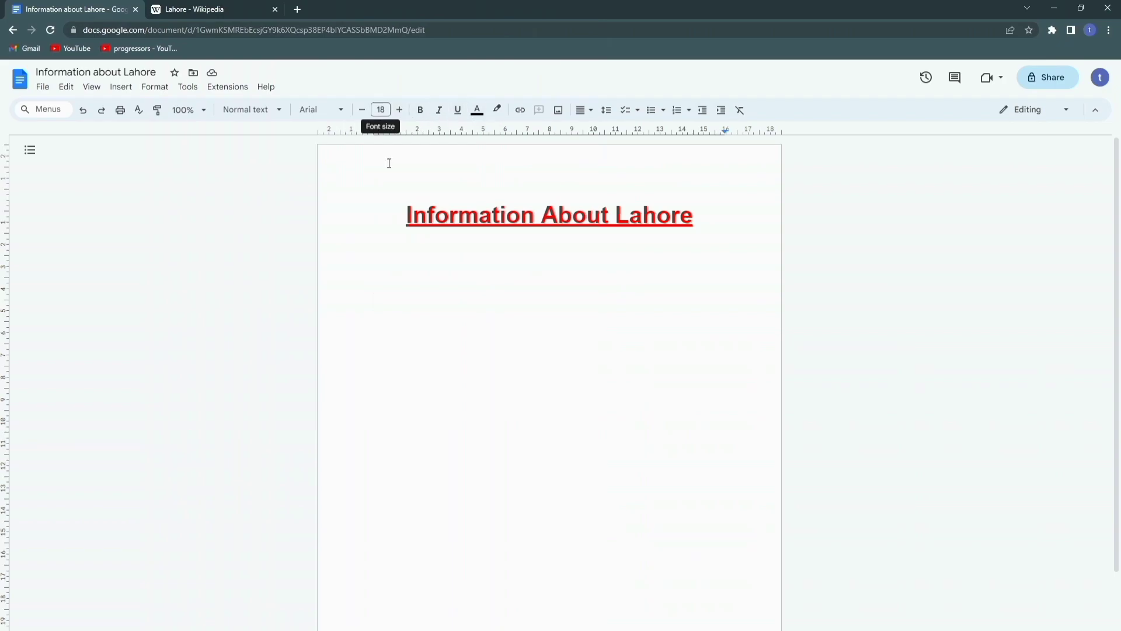
Step: Copy the first two paragraphs of the Wikipedia Lahore article
{"action": "left_click", "coordinate": [244, 7]}
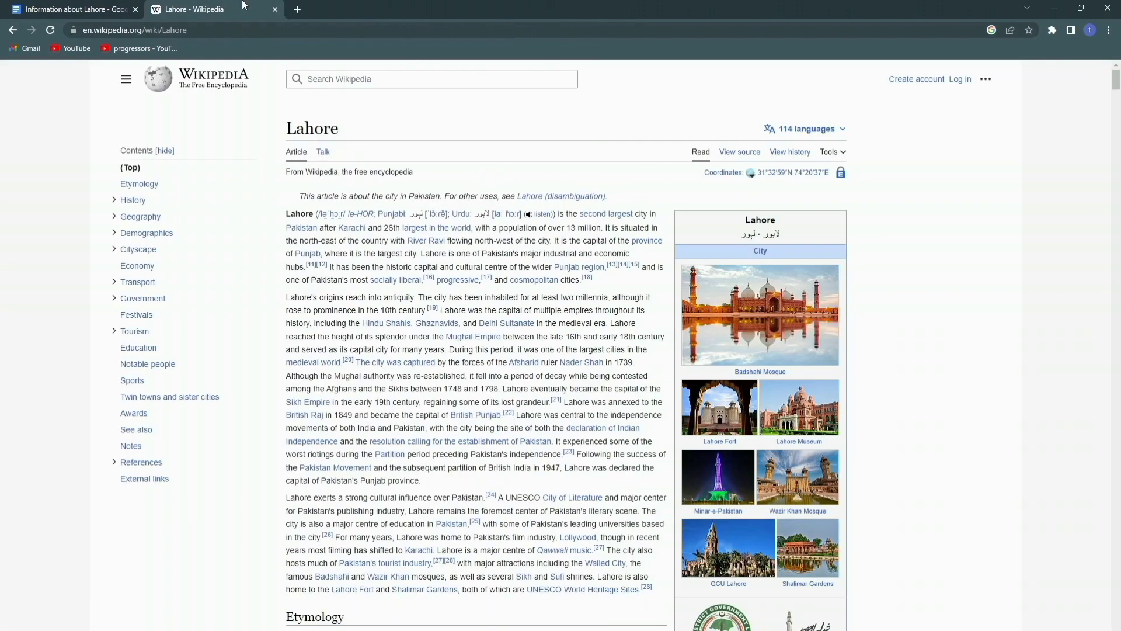
{"action": "left_click_drag", "start_coordinate": [285, 214], "coordinate": [476, 481]}
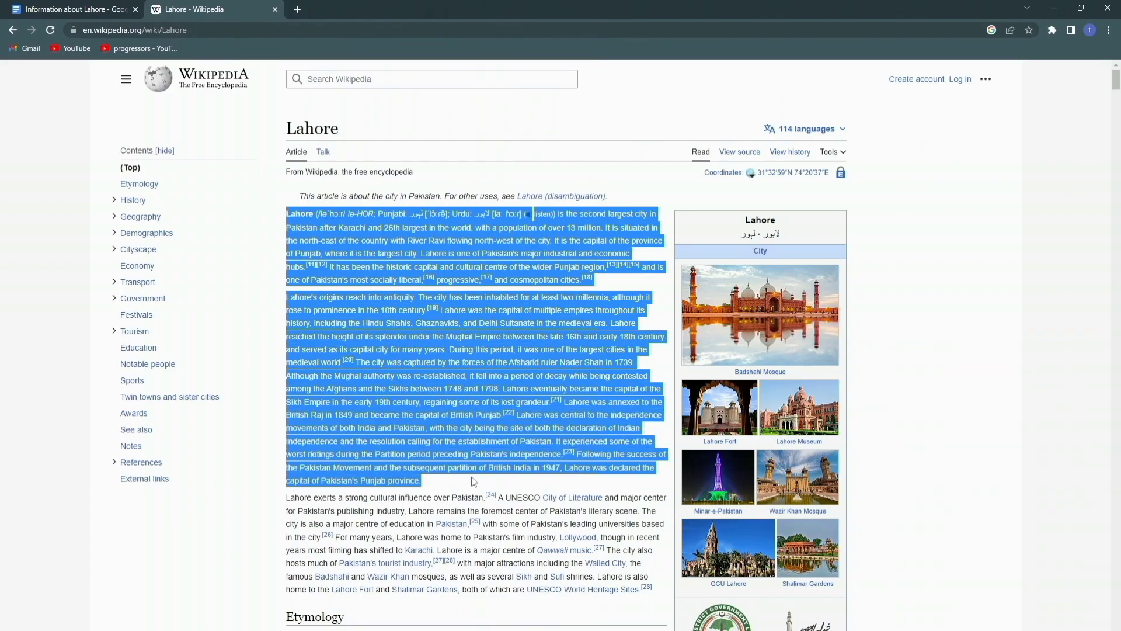
{"action": "right_click", "coordinate": [424, 427]}
{"action": "left_click", "coordinate": [437, 431]}
Step: Paste the paragraphs below the title in the Lahore document and justify them
{"action": "left_click", "coordinate": [98, 4]}
{"action": "right_click", "coordinate": [378, 311]}
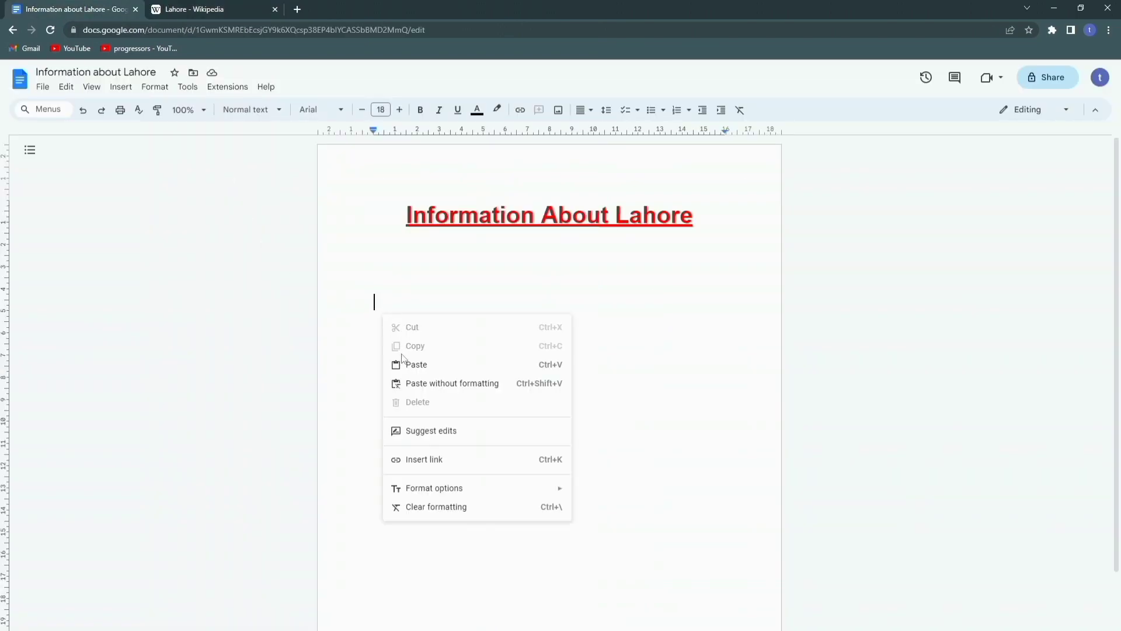
{"action": "left_click", "coordinate": [407, 366]}
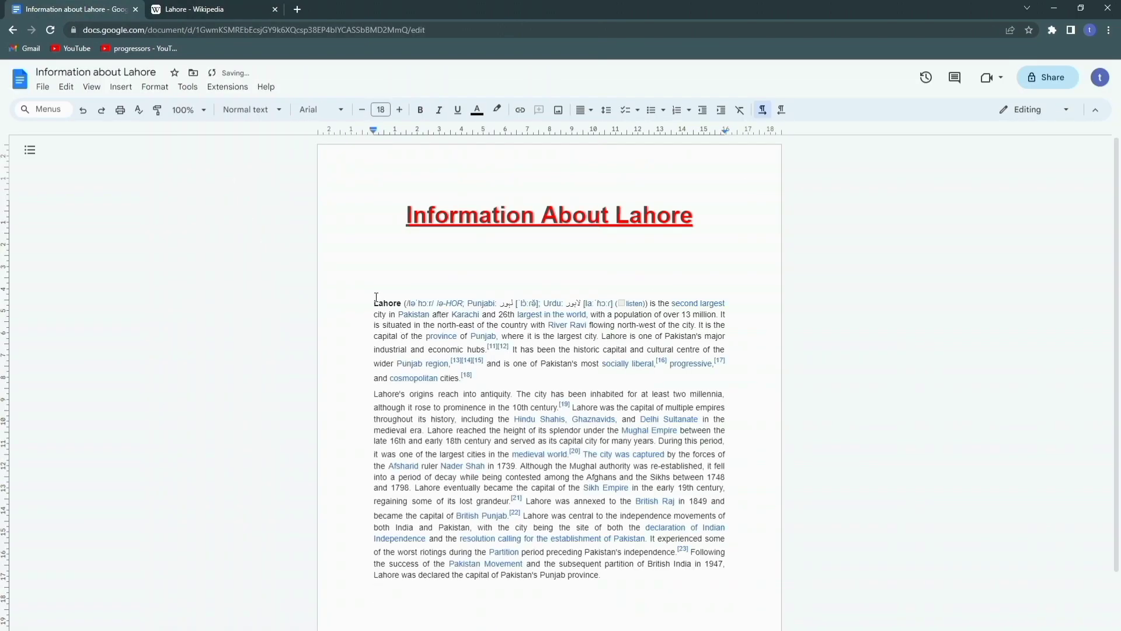
{"action": "left_click_drag", "start_coordinate": [372, 302], "coordinate": [611, 577]}
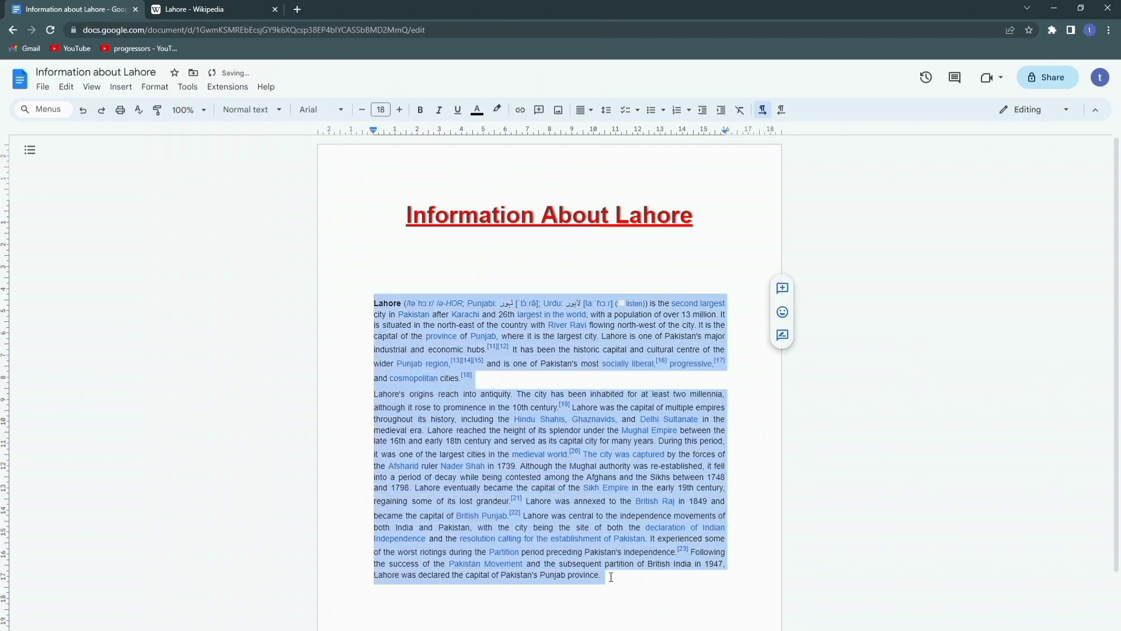
{"action": "left_click", "coordinate": [611, 577]}
{"action": "left_click", "coordinate": [591, 111]}
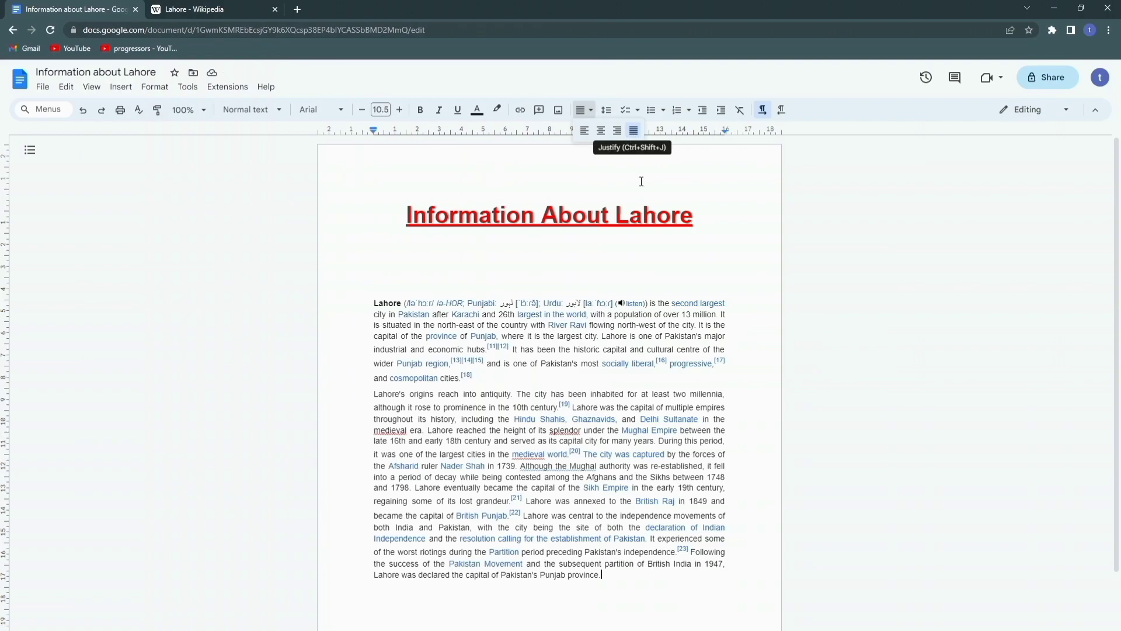
Step: Delete the pronunciation text and stray bracket after 'Lahore'
{"action": "left_click_drag", "start_coordinate": [403, 306], "coordinate": [611, 307]}
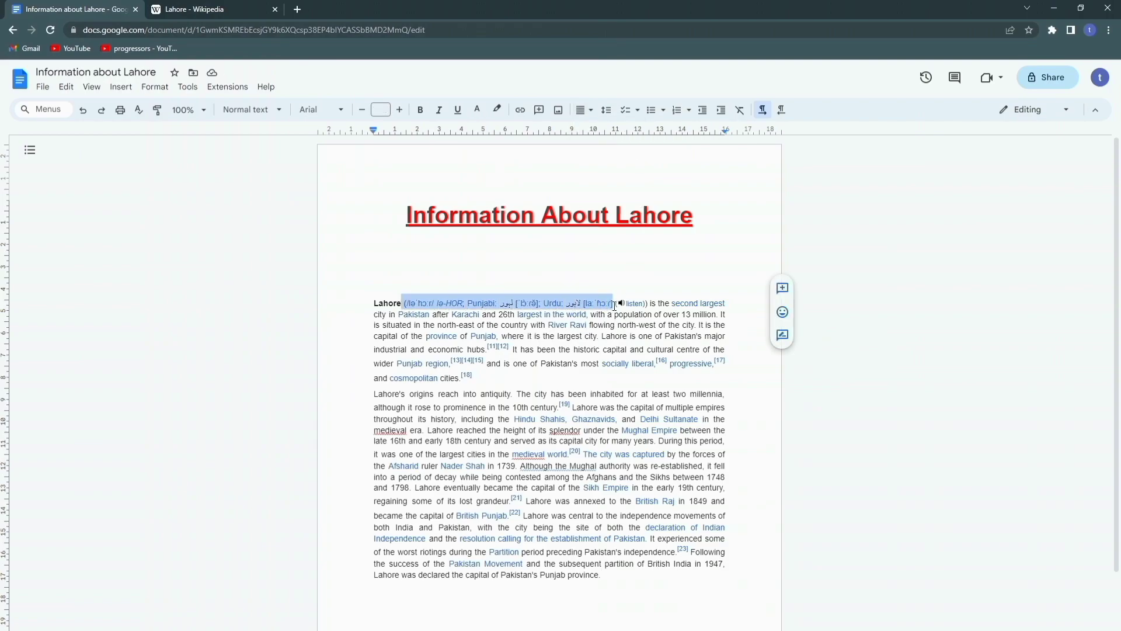
{"action": "key", "text": "Delete"}
{"action": "key", "text": "Delete"}
{"action": "key", "text": "Delete"}
{"action": "key", "text": "Delete"}
{"action": "key", "text": "Delete"}
{"action": "key", "text": "Delete"}
{"action": "key", "text": "Delete"}
{"action": "key", "text": "Delete"}
{"action": "key", "text": "Delete"}
{"action": "key", "text": "Delete"}
{"action": "key", "text": "Delete"}
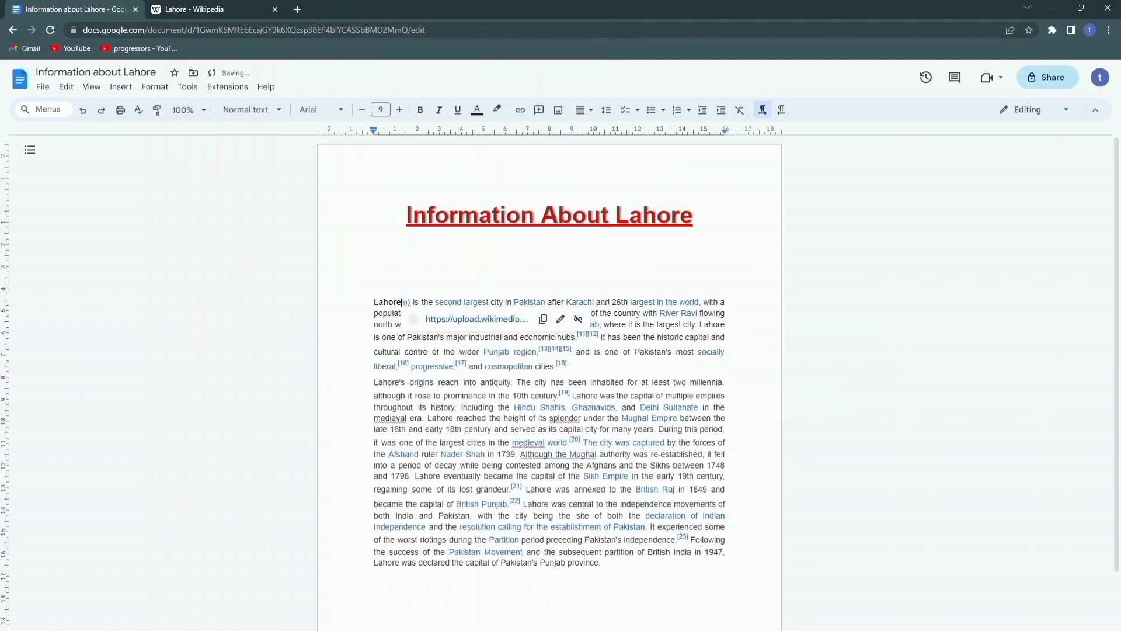
{"action": "key", "text": "Delete"}
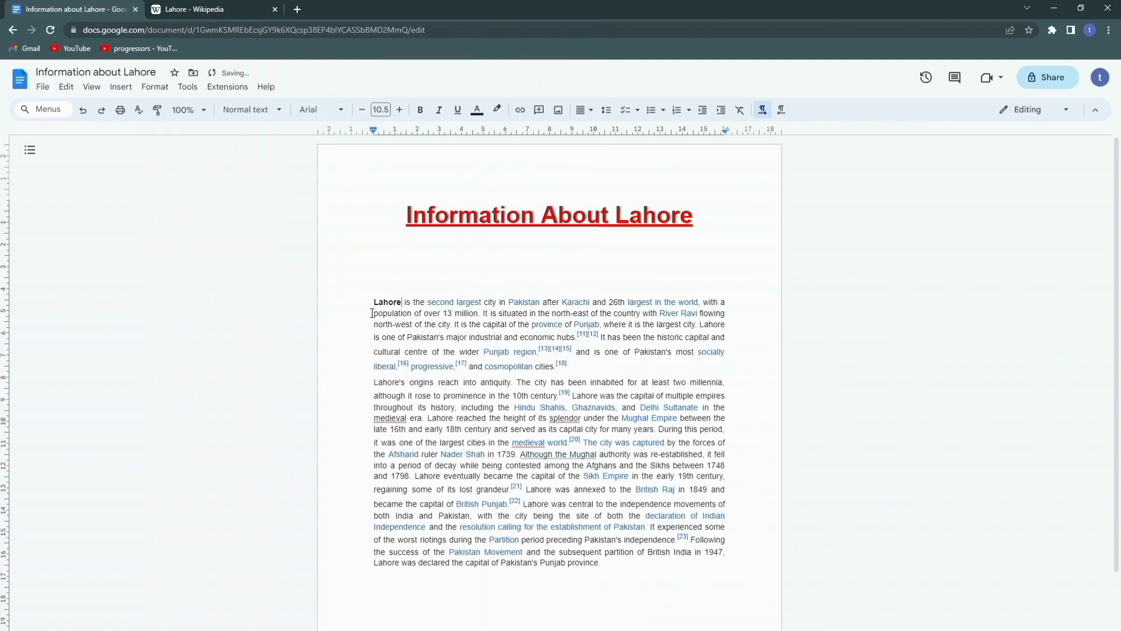
{"action": "left_click_drag", "start_coordinate": [362, 296], "coordinate": [618, 570]}
{"action": "left_click", "coordinate": [633, 613]}
Step: Turn the blue link text in both paragraphs black
{"action": "left_click_drag", "start_coordinate": [369, 299], "coordinate": [609, 567]}
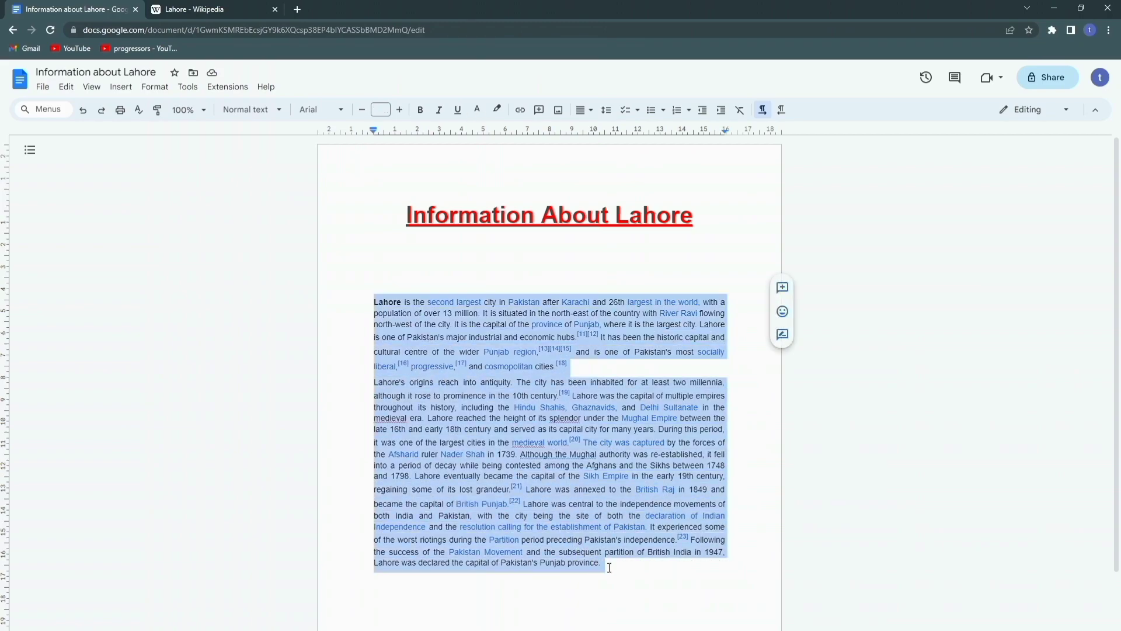
{"action": "left_click", "coordinate": [477, 111]}
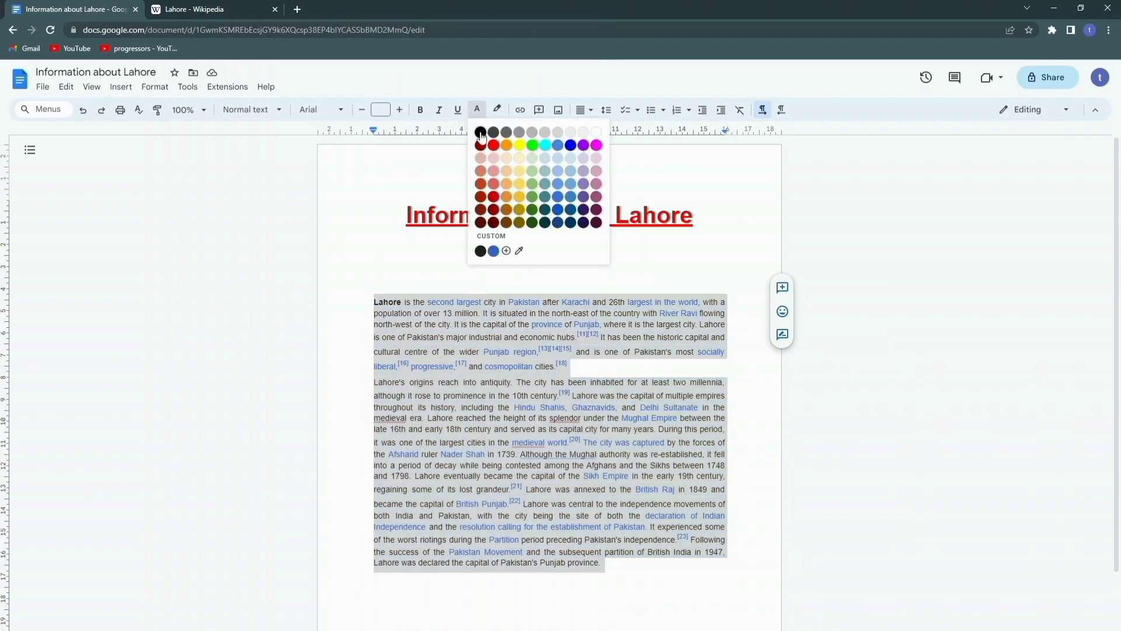
{"action": "left_click", "coordinate": [480, 133]}
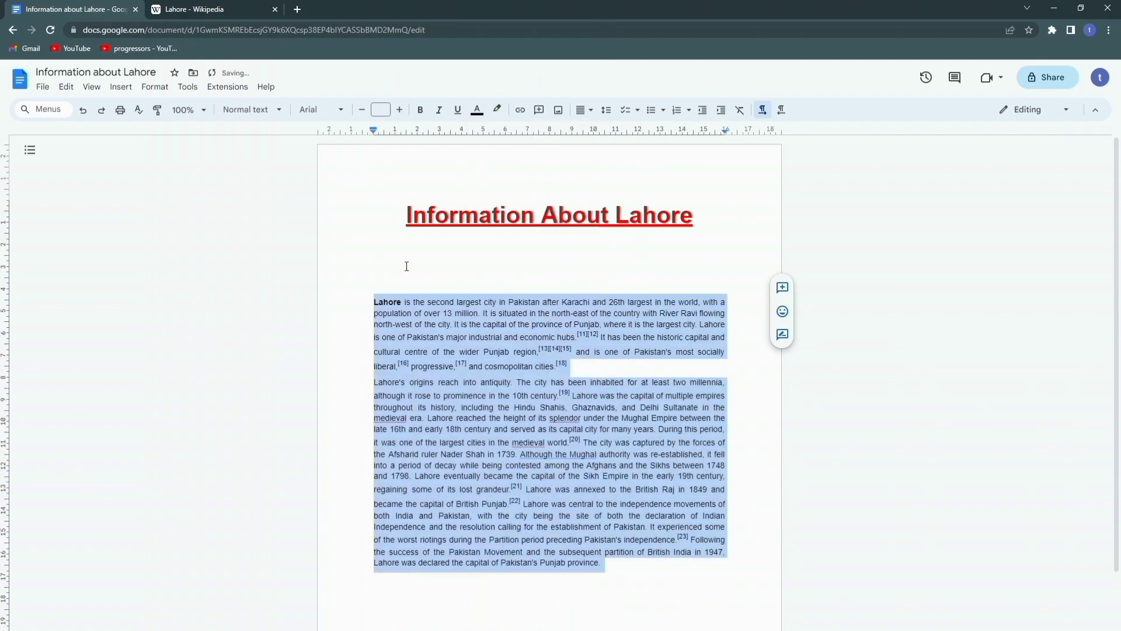
{"action": "left_click", "coordinate": [385, 301]}
Step: Set both paragraphs to 18 pt font size
{"action": "left_click_drag", "start_coordinate": [601, 566], "coordinate": [372, 308]}
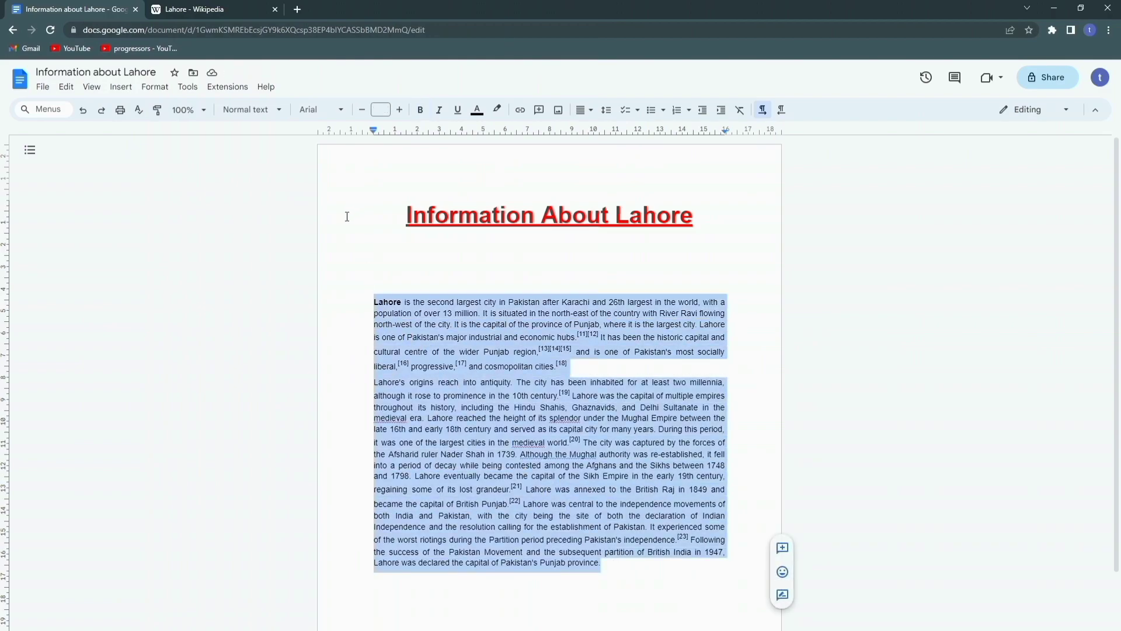
{"action": "left_click", "coordinate": [405, 114]}
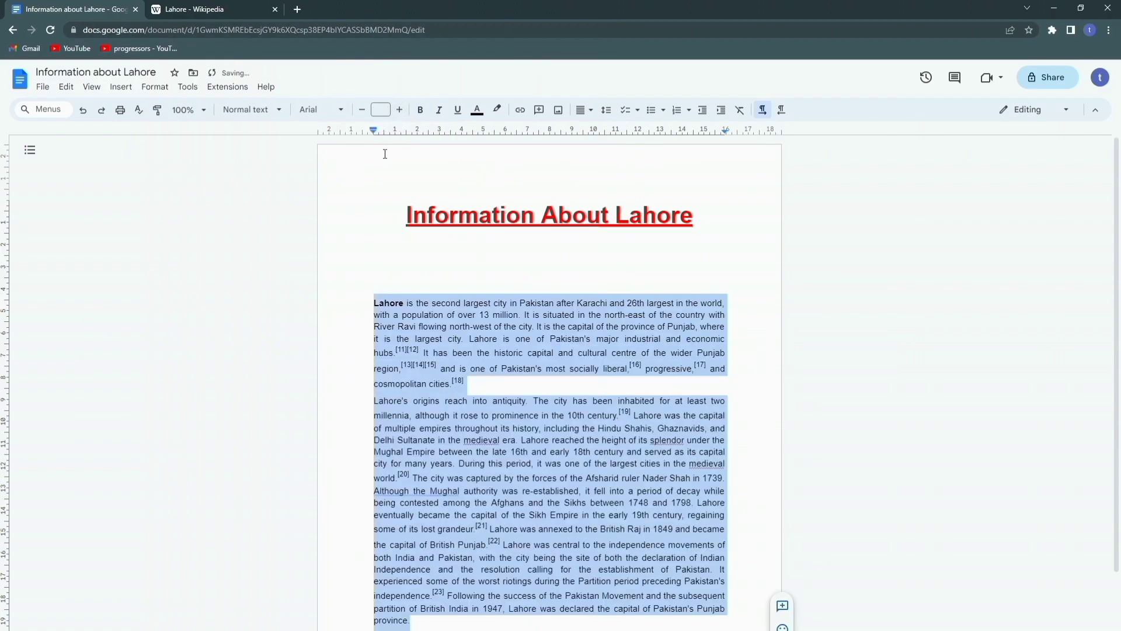
{"action": "left_click", "coordinate": [381, 109]}
{"action": "left_click", "coordinate": [381, 261]}
{"action": "left_click", "coordinate": [374, 398]}
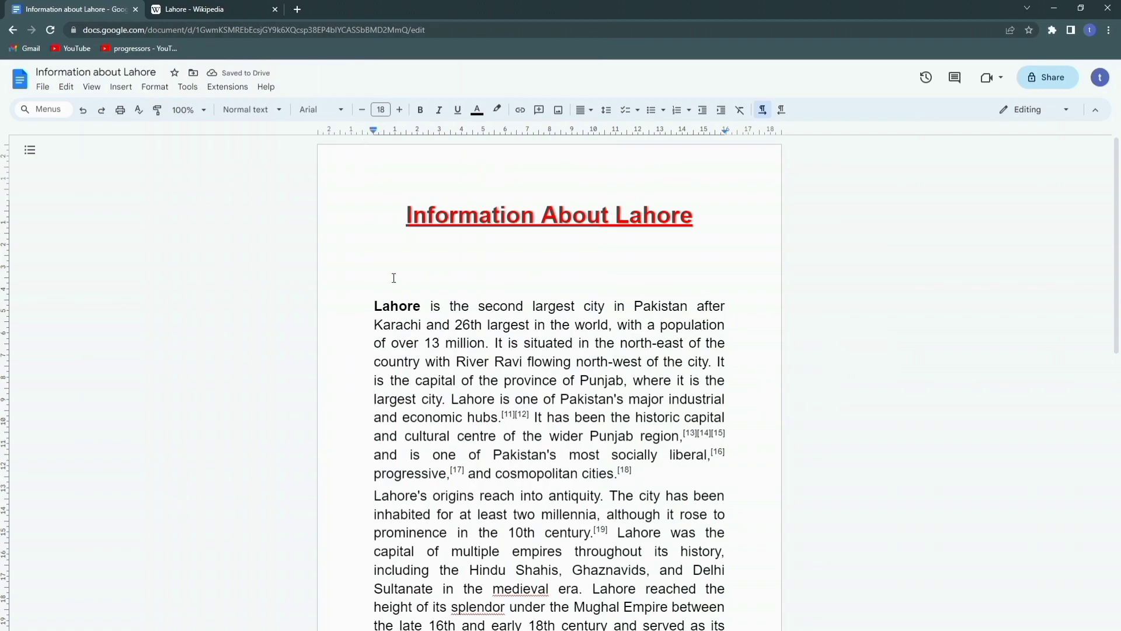
Step: Add a blank line after the paragraph ending 'Pakistan's Punjab province.'
{"action": "left_click_drag", "start_coordinate": [379, 312], "coordinate": [606, 520]}
{"action": "scroll", "coordinate": [525, 536], "scroll_direction": "down", "scroll_amount": 4}
{"action": "scroll", "coordinate": [608, 520], "scroll_direction": "down", "scroll_amount": 3}
{"action": "left_click", "coordinate": [618, 405]}
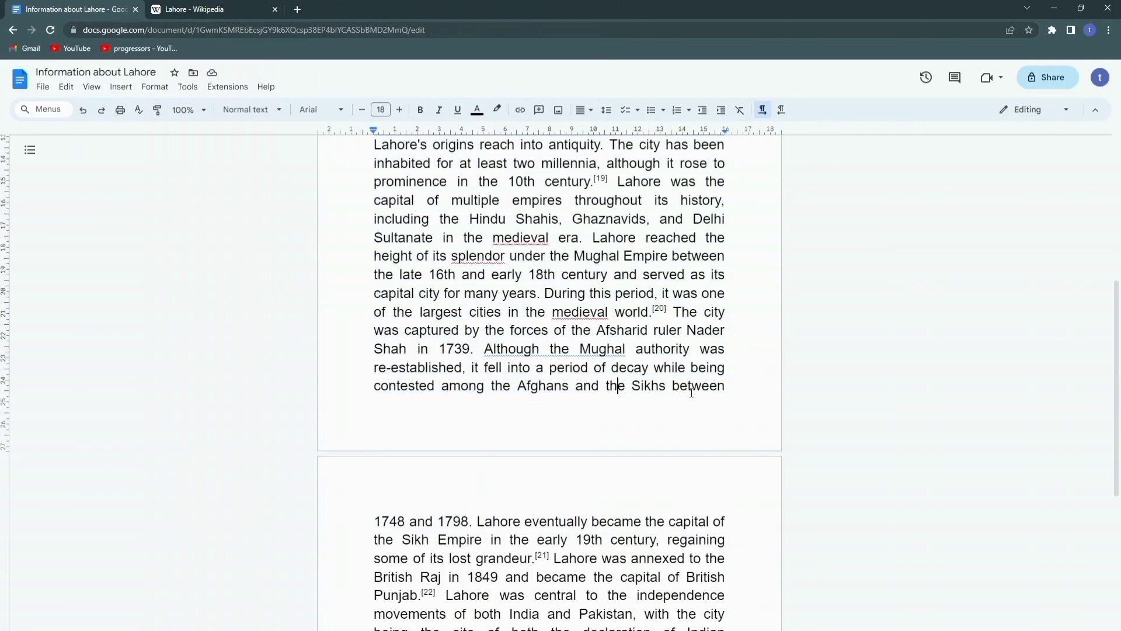
{"action": "scroll", "coordinate": [689, 389], "scroll_direction": "up", "scroll_amount": 6}
{"action": "scroll", "coordinate": [403, 309], "scroll_direction": "down", "scroll_amount": 9}
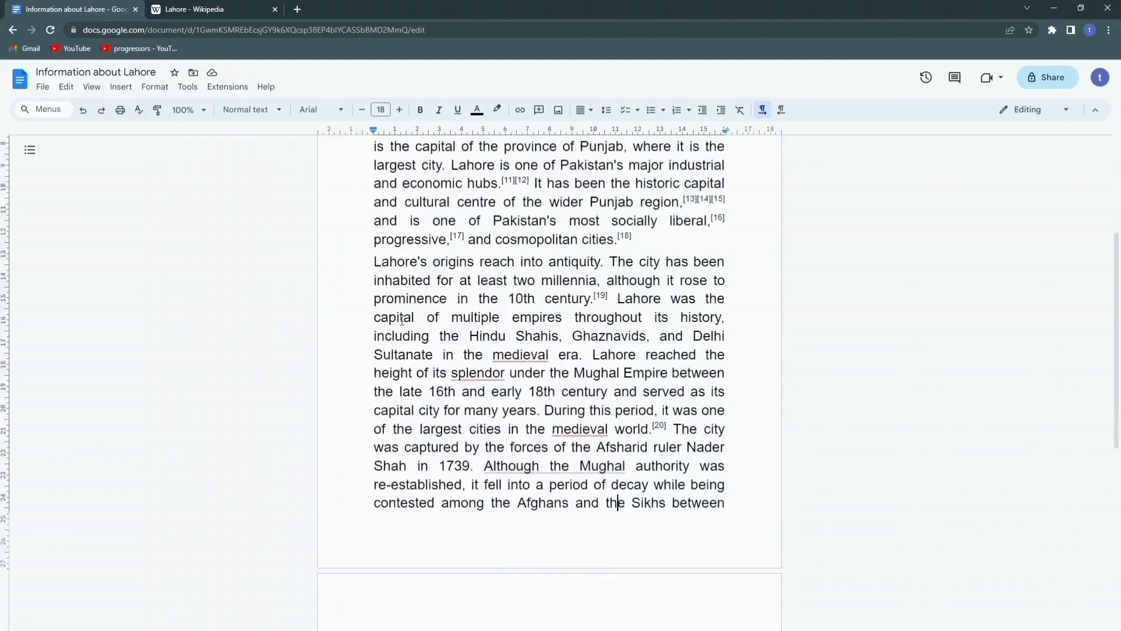
{"action": "left_click", "coordinate": [658, 608]}
{"action": "left_click_drag", "start_coordinate": [658, 607], "coordinate": [396, 342]}
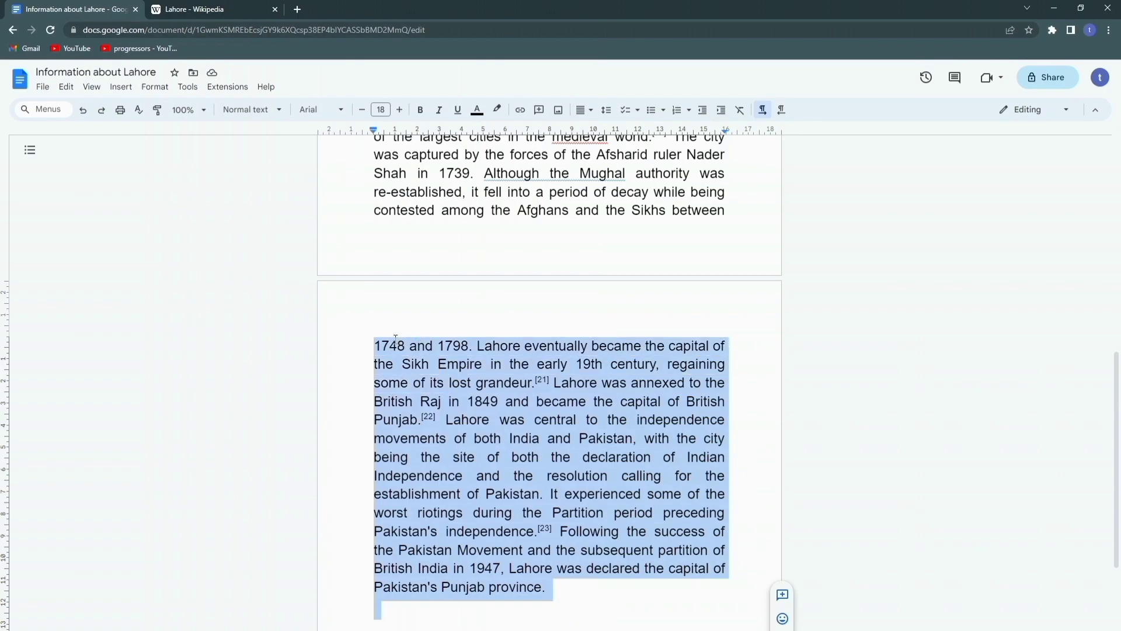
{"action": "left_click", "coordinate": [396, 342]}
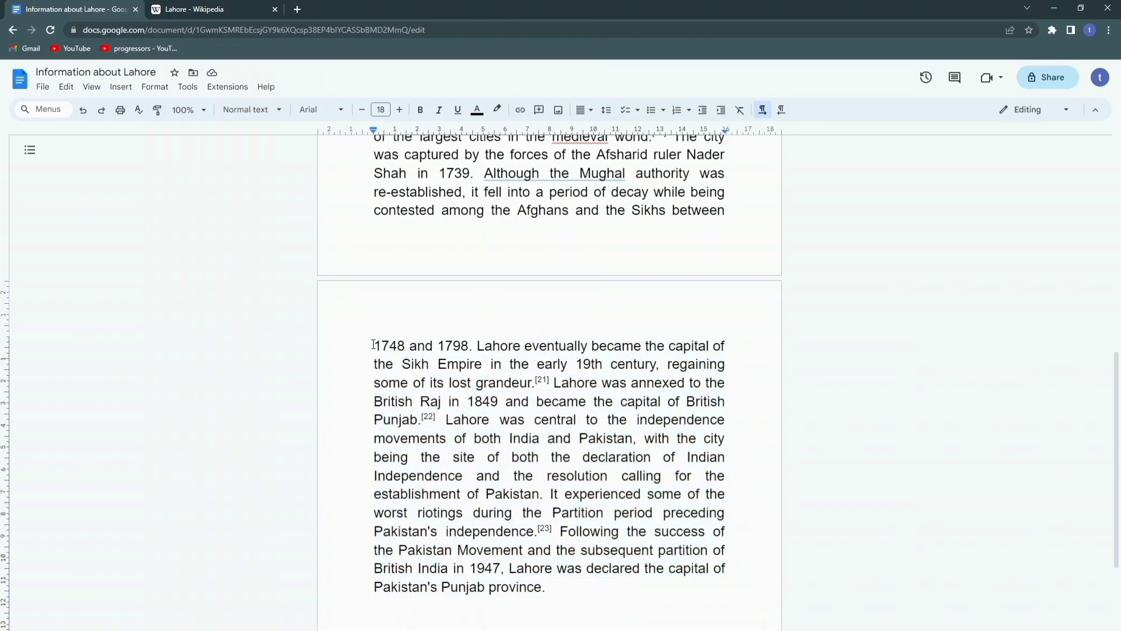
{"action": "left_click_drag", "start_coordinate": [371, 346], "coordinate": [563, 590]}
{"action": "left_click", "coordinate": [563, 590]}
{"action": "scroll", "coordinate": [595, 422], "scroll_direction": "up", "scroll_amount": 1}
{"action": "scroll", "coordinate": [596, 421], "scroll_direction": "up", "scroll_amount": 7}
{"action": "scroll", "coordinate": [596, 421], "scroll_direction": "down", "scroll_amount": 10}
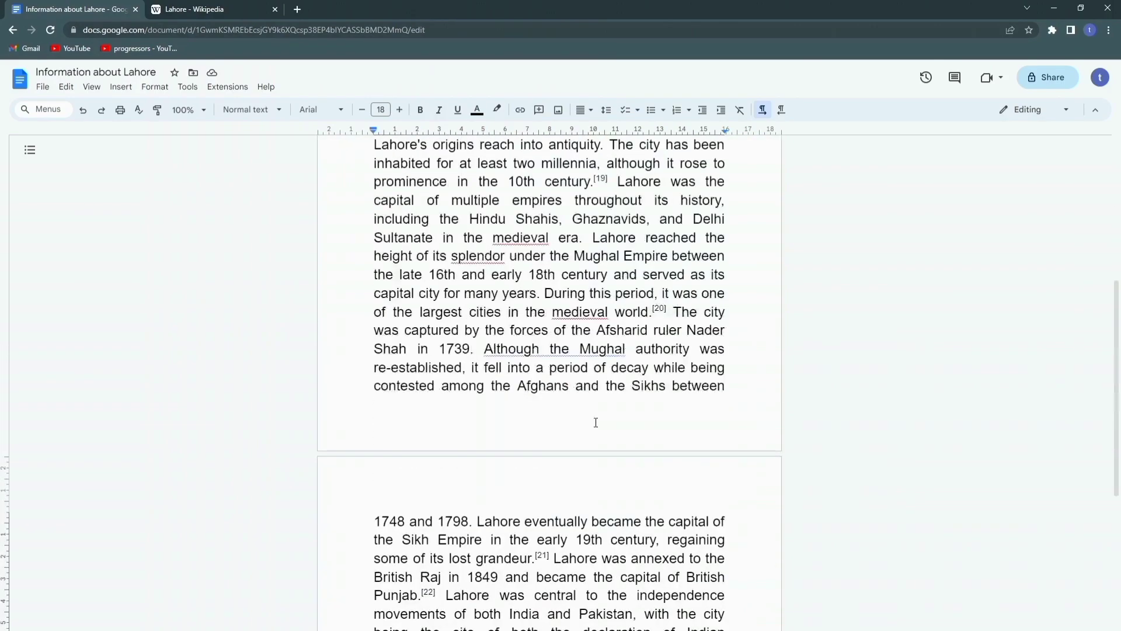
{"action": "key", "text": "Return"}
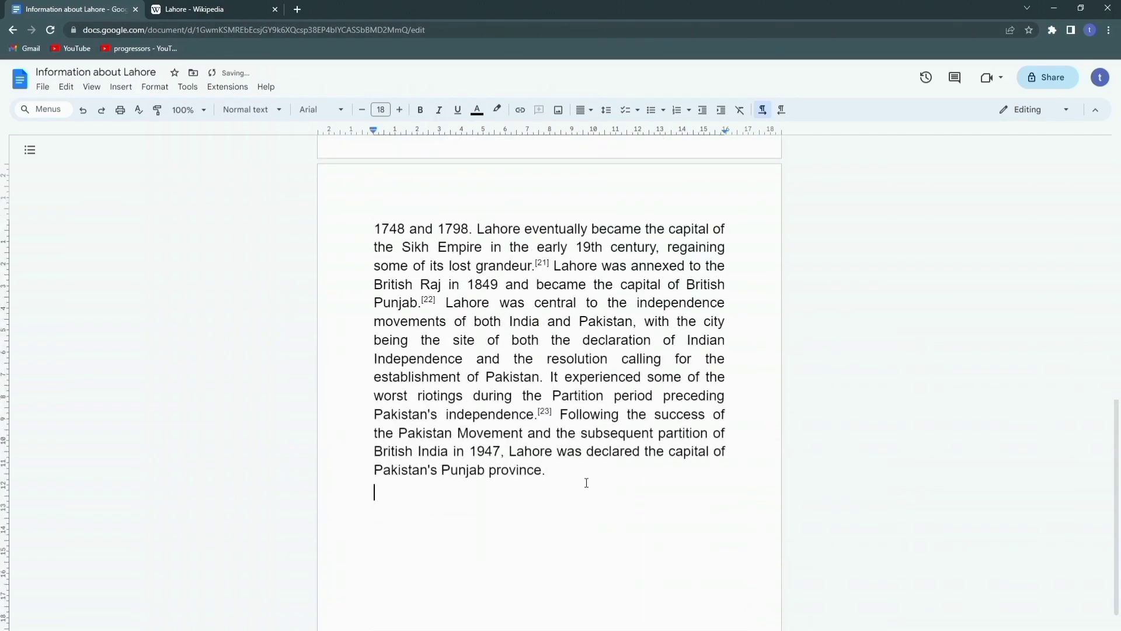
Step: Save the Badshahi Mosque infobox image to Downloads as Royal_mosque_Lahore, then return to the document
{"action": "left_click", "coordinate": [247, 9]}
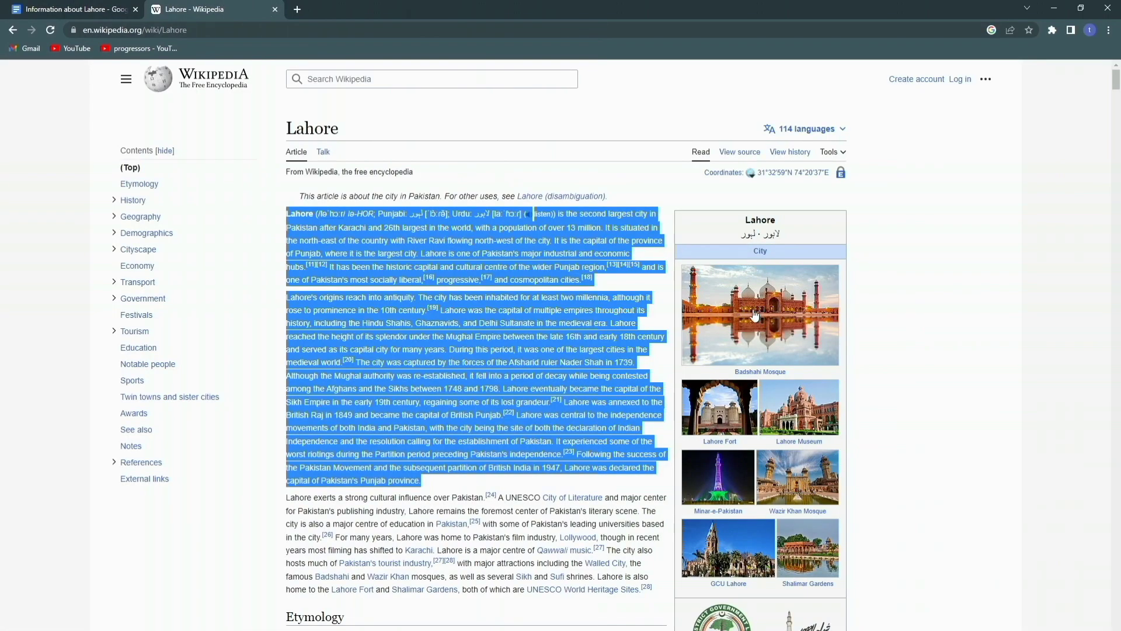
{"action": "right_click", "coordinate": [726, 316]}
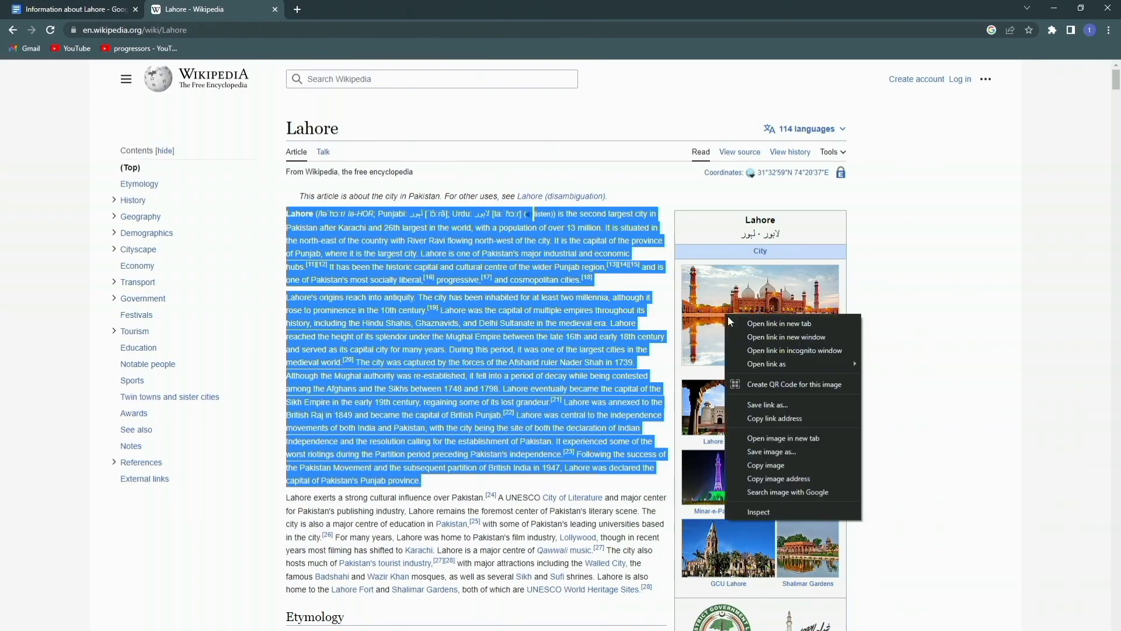
{"action": "left_click", "coordinate": [758, 454]}
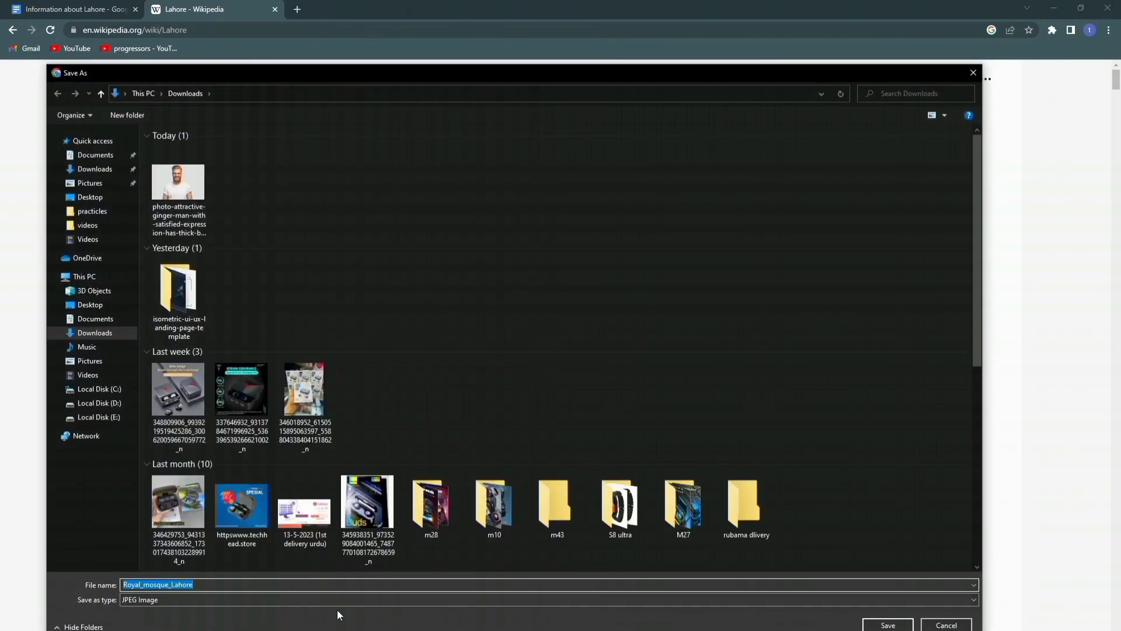
{"action": "left_click", "coordinate": [886, 623]}
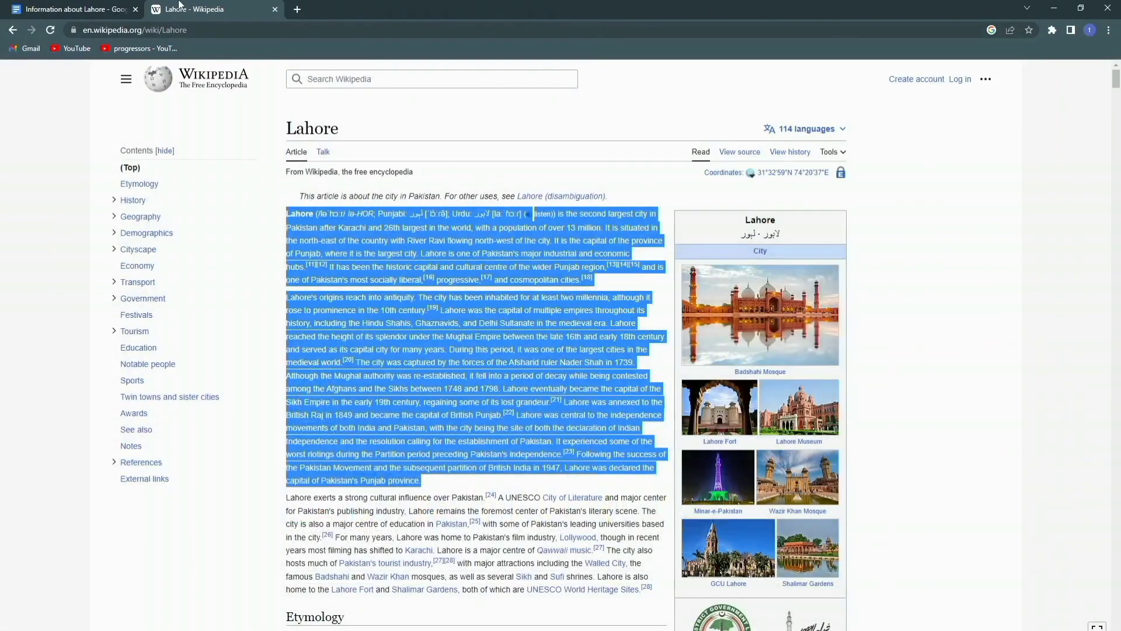
{"action": "left_click", "coordinate": [90, 5]}
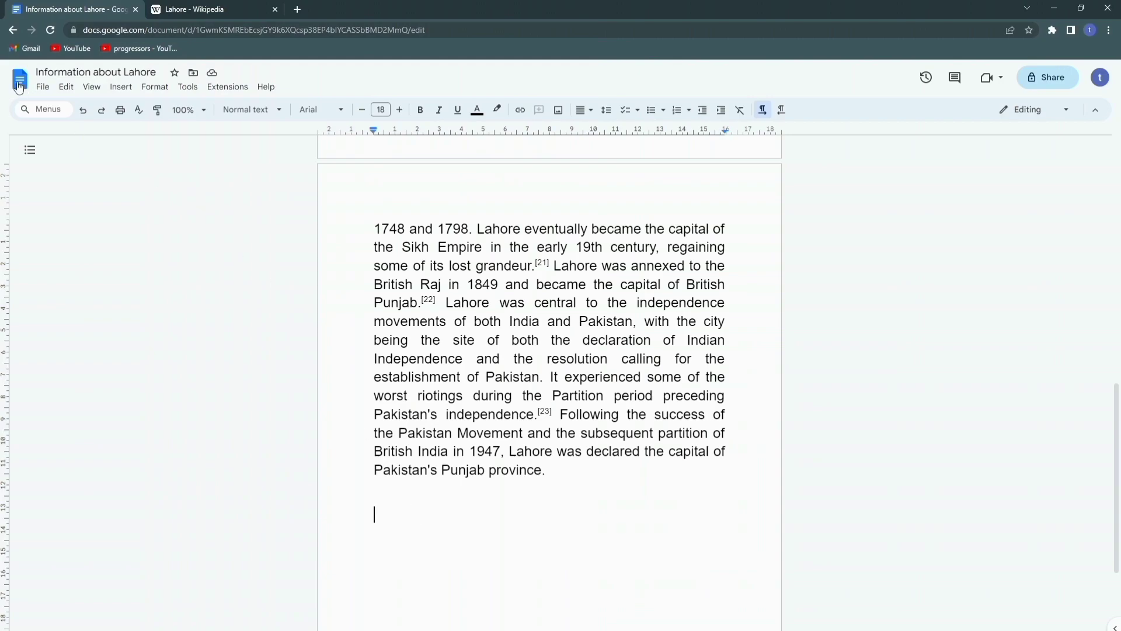
Step: Upload the Royal_mosque_Lahore picture from the computer into the document
{"action": "left_click", "coordinate": [121, 87]}
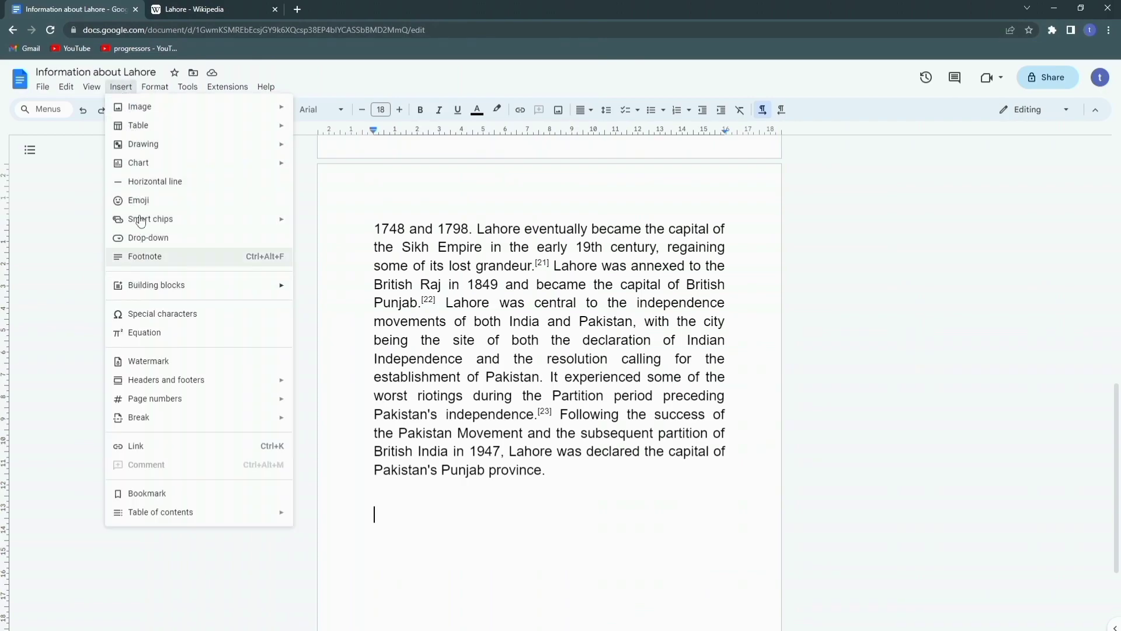
{"action": "mouse_move", "coordinate": [144, 107]}
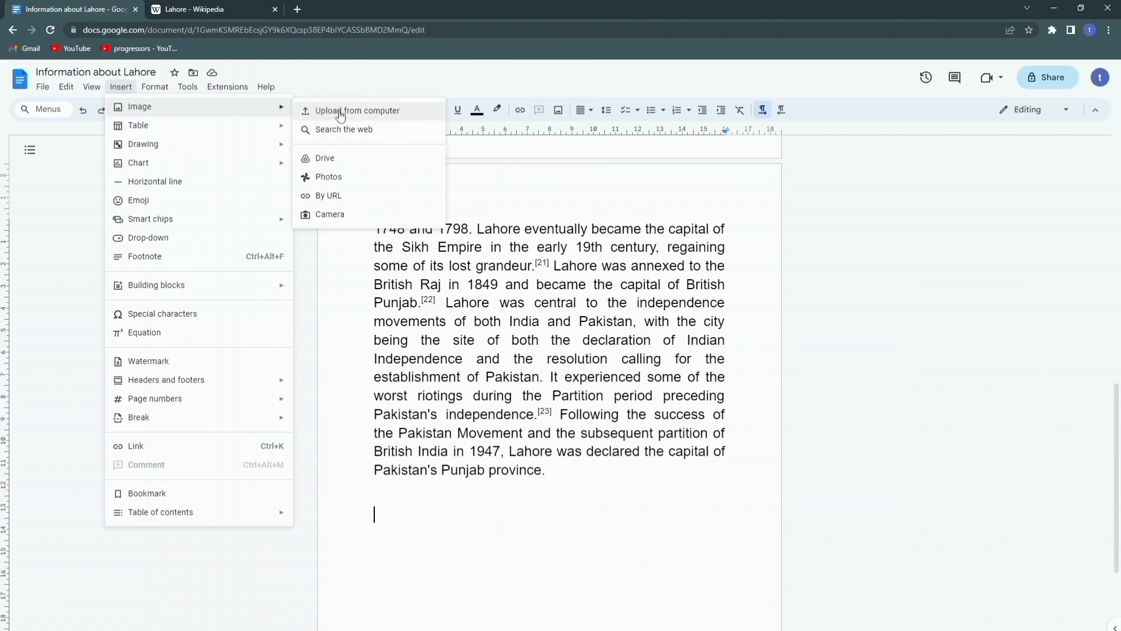
{"action": "left_click", "coordinate": [381, 112]}
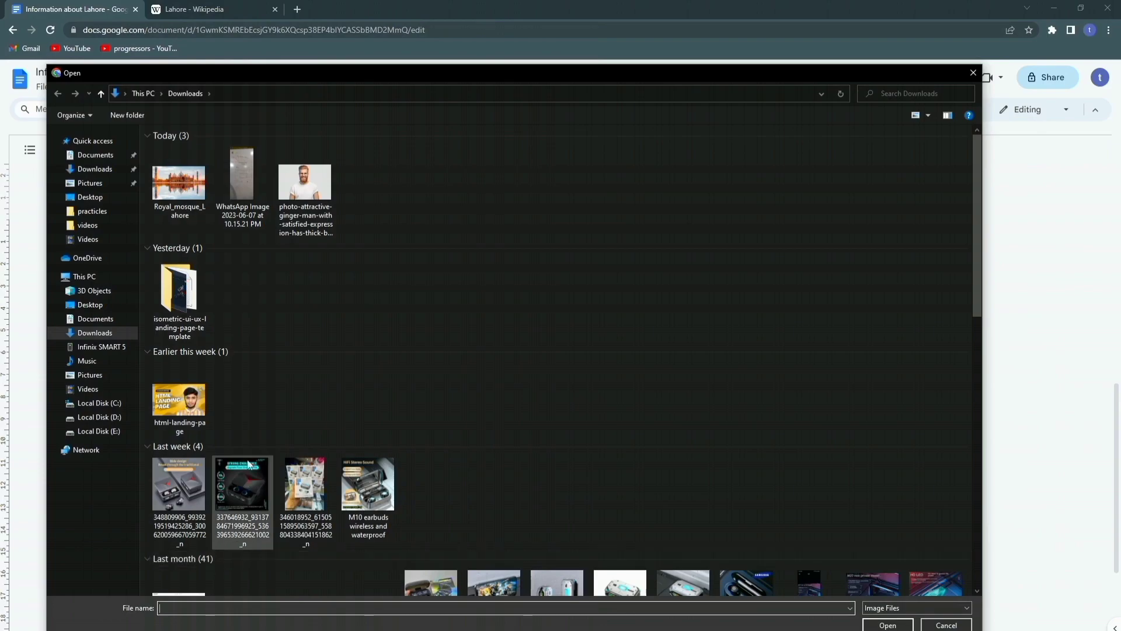
{"action": "left_click", "coordinate": [171, 179]}
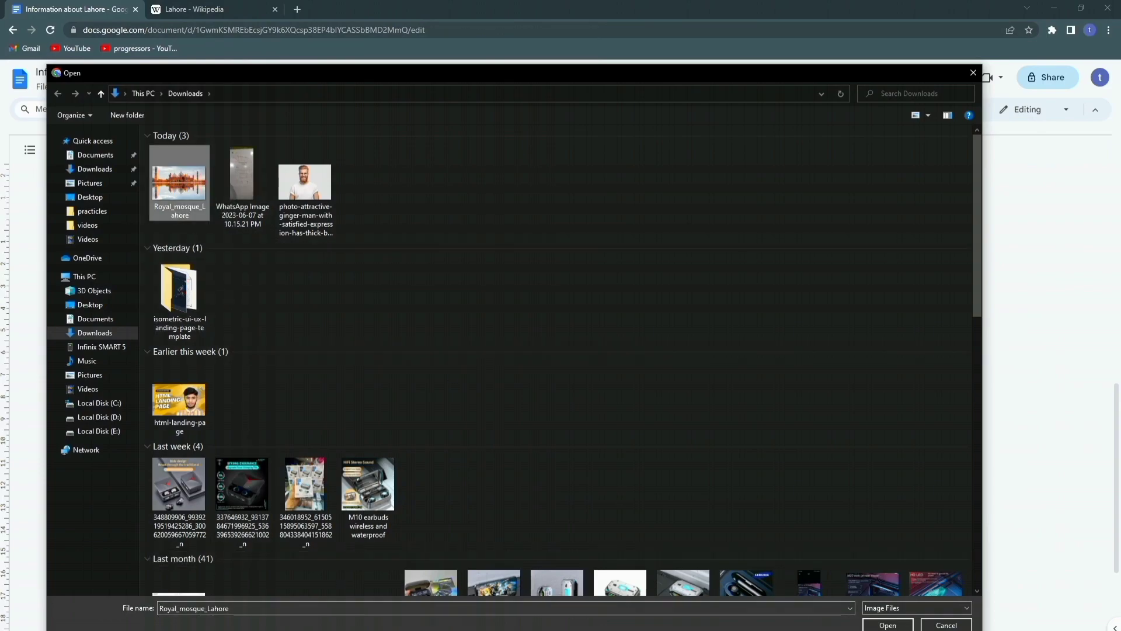
{"action": "left_click", "coordinate": [887, 624]}
Step: Enlarge the mosque image by its corner handle to span the full text width
{"action": "scroll", "coordinate": [372, 398], "scroll_direction": "down", "scroll_amount": 2}
{"action": "scroll", "coordinate": [372, 398], "scroll_direction": "down", "scroll_amount": 1}
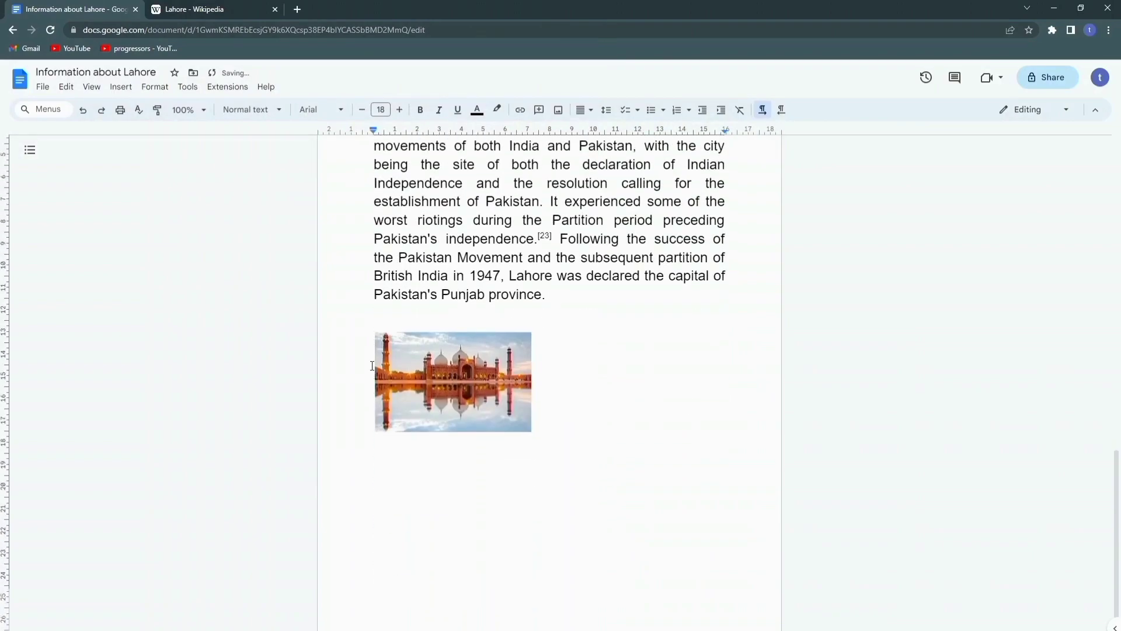
{"action": "left_click", "coordinate": [511, 413]}
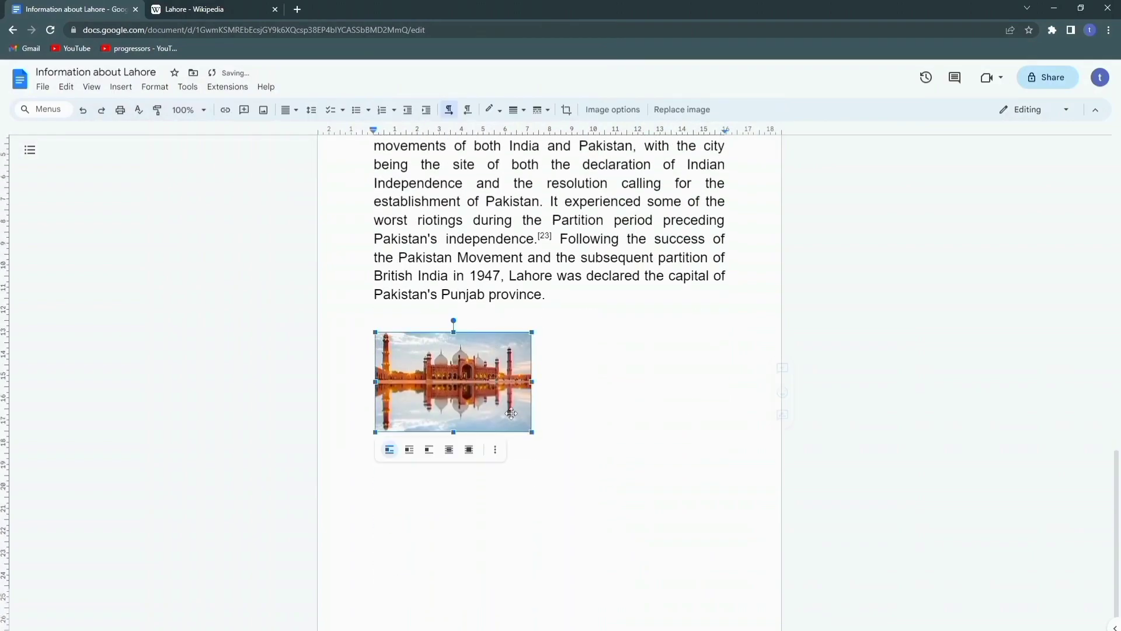
{"action": "left_click_drag", "start_coordinate": [533, 433], "coordinate": [726, 498]}
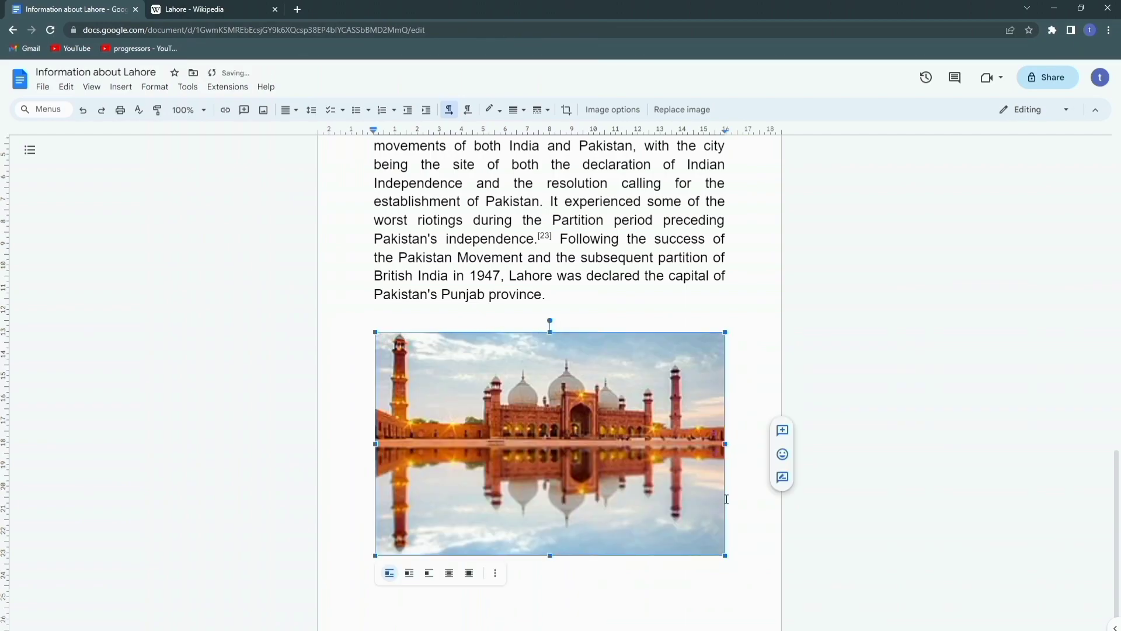
{"action": "left_click", "coordinate": [763, 363]}
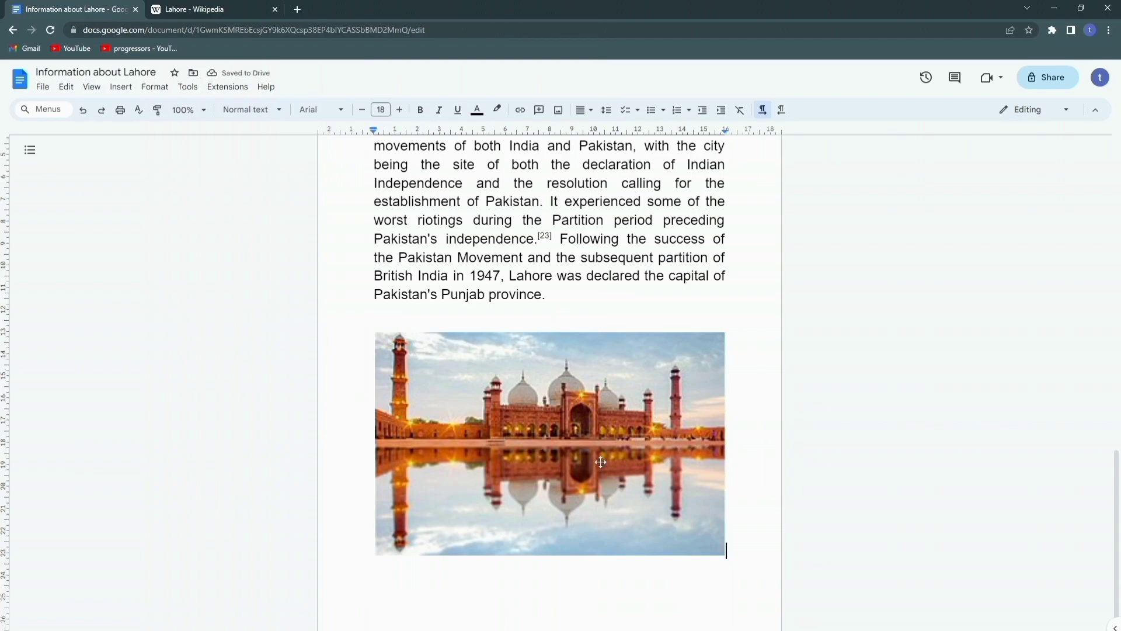
Step: Add a new blank line below the mosque image
{"action": "left_click", "coordinate": [728, 546]}
{"action": "key", "text": "Return"}
{"action": "key", "text": "Return"}
{"action": "scroll", "coordinate": [438, 467], "scroll_direction": "down", "scroll_amount": 2}
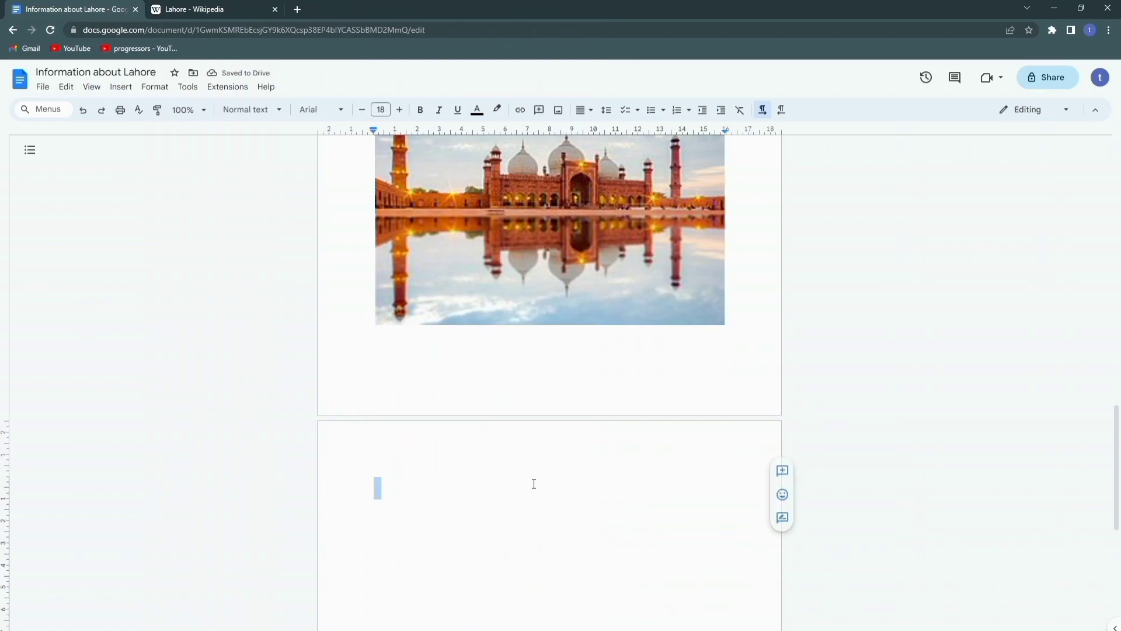
{"action": "scroll", "coordinate": [540, 478], "scroll_direction": "up", "scroll_amount": 8}
{"action": "scroll", "coordinate": [558, 476], "scroll_direction": "up", "scroll_amount": 2}
{"action": "left_click_drag", "start_coordinate": [551, 626], "coordinate": [400, 235]}
{"action": "left_click", "coordinate": [401, 235]}
Step: Copy the Lahore Wikipedia article's web address and paste it below the image
{"action": "left_click", "coordinate": [193, 9]}
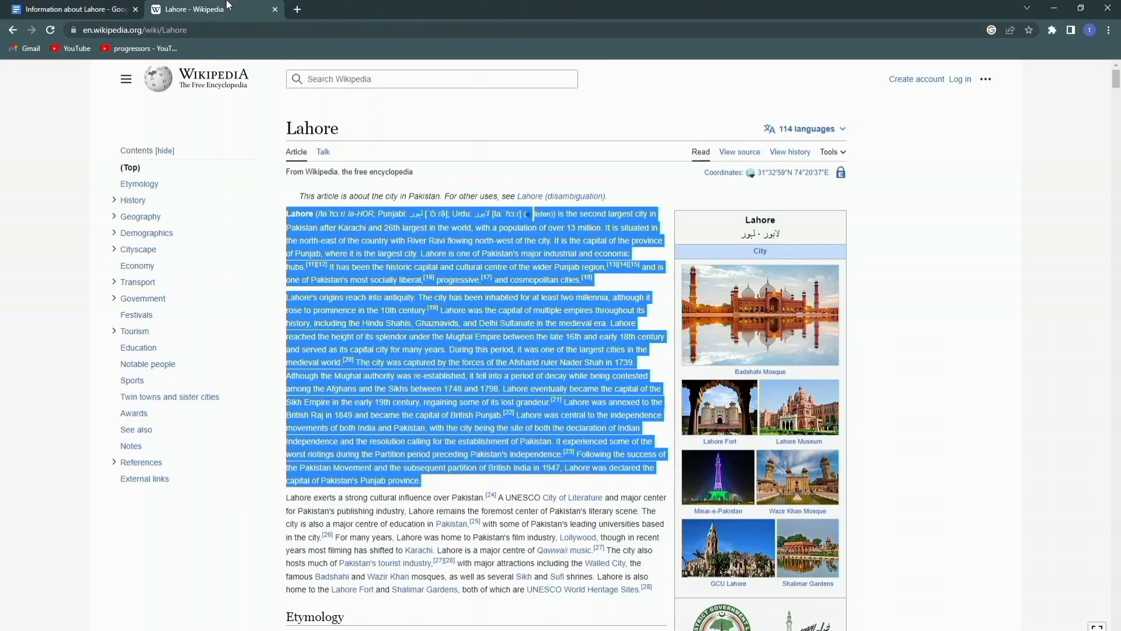
{"action": "left_click_drag", "start_coordinate": [188, 30], "coordinate": [85, 30]}
{"action": "key", "text": "ctrl+c"}
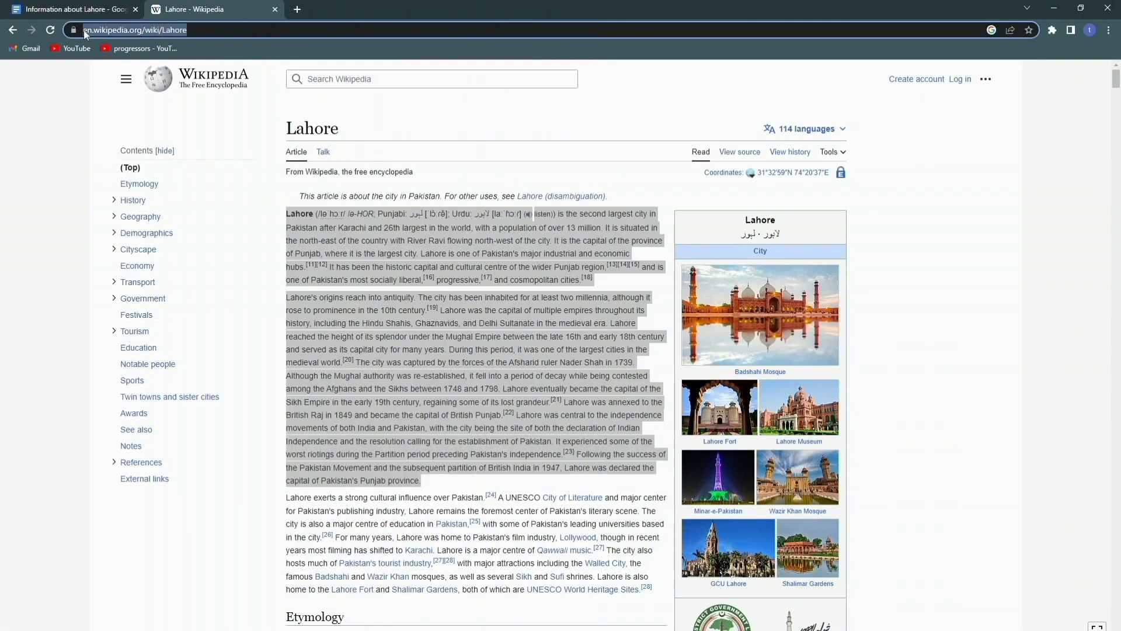
{"action": "left_click", "coordinate": [58, 9]}
{"action": "scroll", "coordinate": [362, 432], "scroll_direction": "down", "scroll_amount": 5}
{"action": "scroll", "coordinate": [381, 444], "scroll_direction": "down", "scroll_amount": 7}
{"action": "left_click", "coordinate": [405, 423]}
{"action": "key", "text": "ctrl+v"}
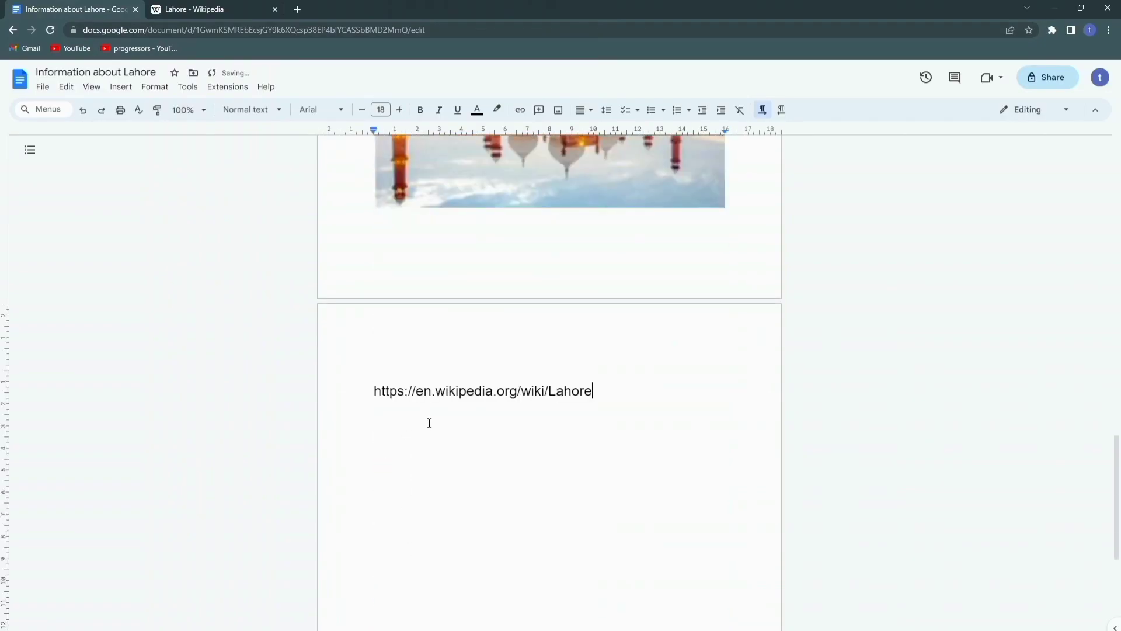
Step: Close the Wikipedia article tab and select the pasted URL text in the document
{"action": "triple_click", "coordinate": [459, 391]}
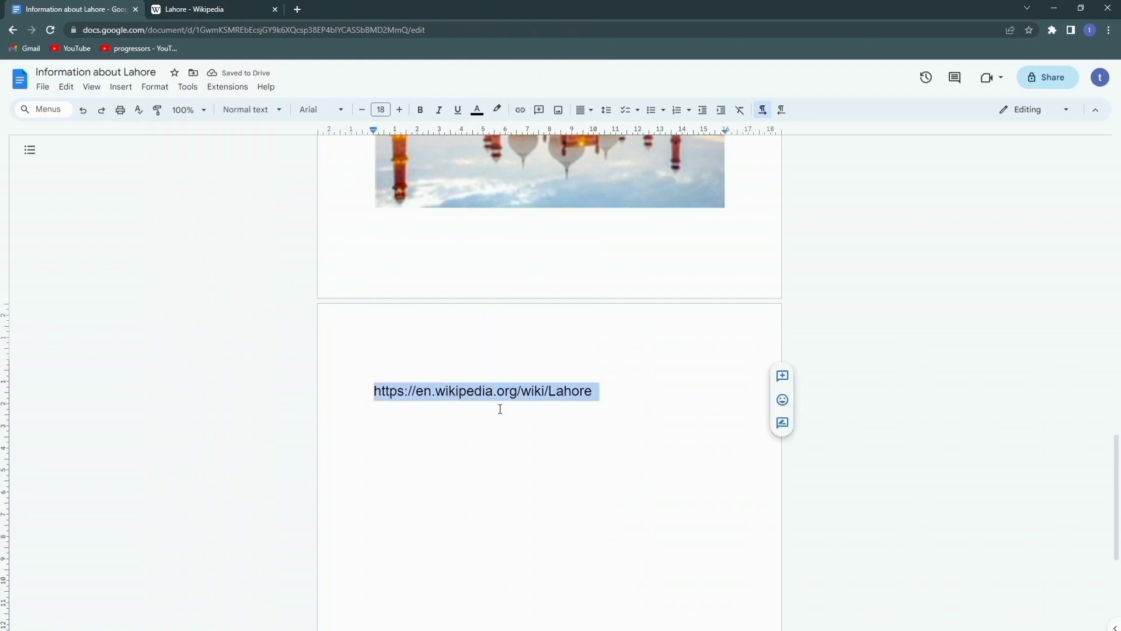
{"action": "left_click", "coordinate": [497, 392]}
{"action": "left_click", "coordinate": [238, 8]}
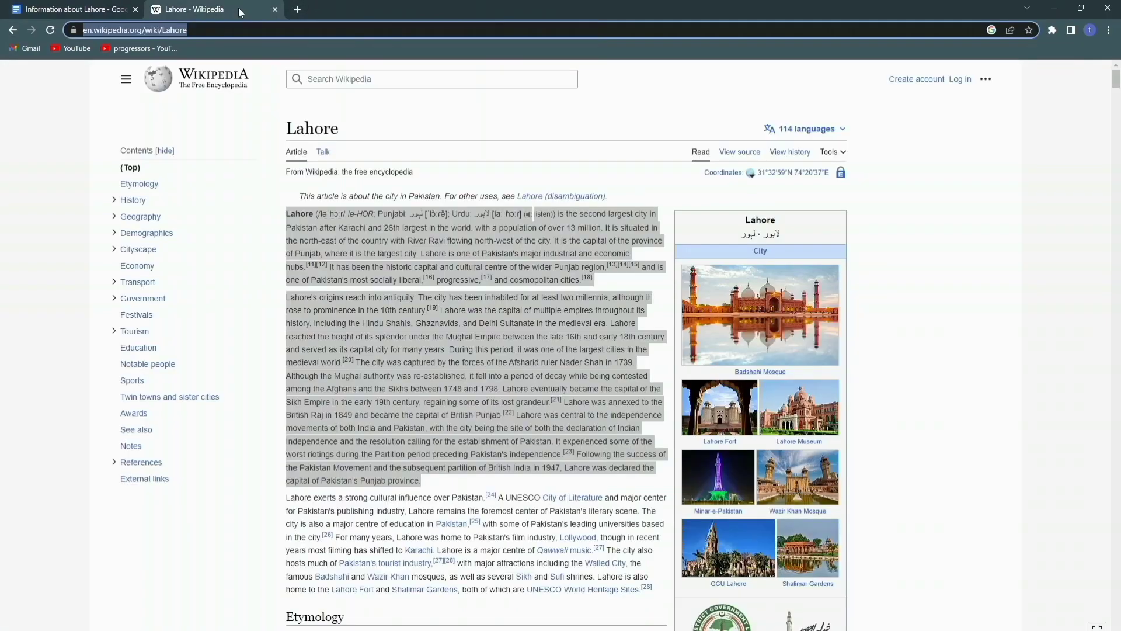
{"action": "left_click", "coordinate": [275, 10]}
{"action": "left_click", "coordinate": [415, 391]}
{"action": "left_click", "coordinate": [493, 391]}
{"action": "left_click", "coordinate": [566, 391]}
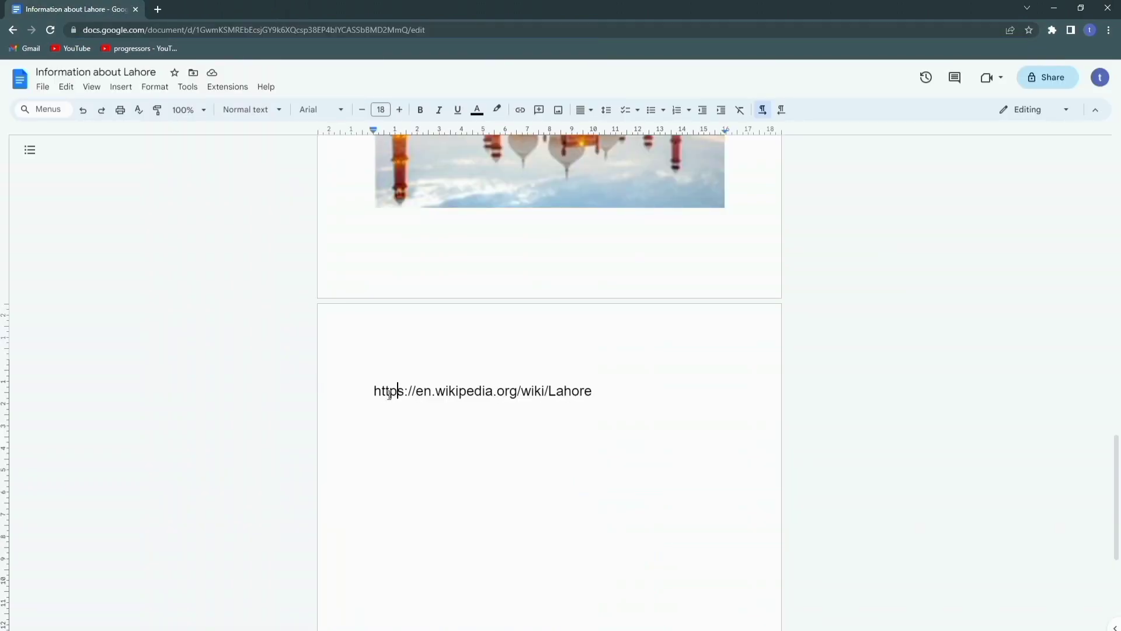
{"action": "left_click", "coordinate": [545, 392]}
{"action": "left_click", "coordinate": [456, 391]}
{"action": "left_click_drag", "start_coordinate": [576, 402], "coordinate": [592, 403]}
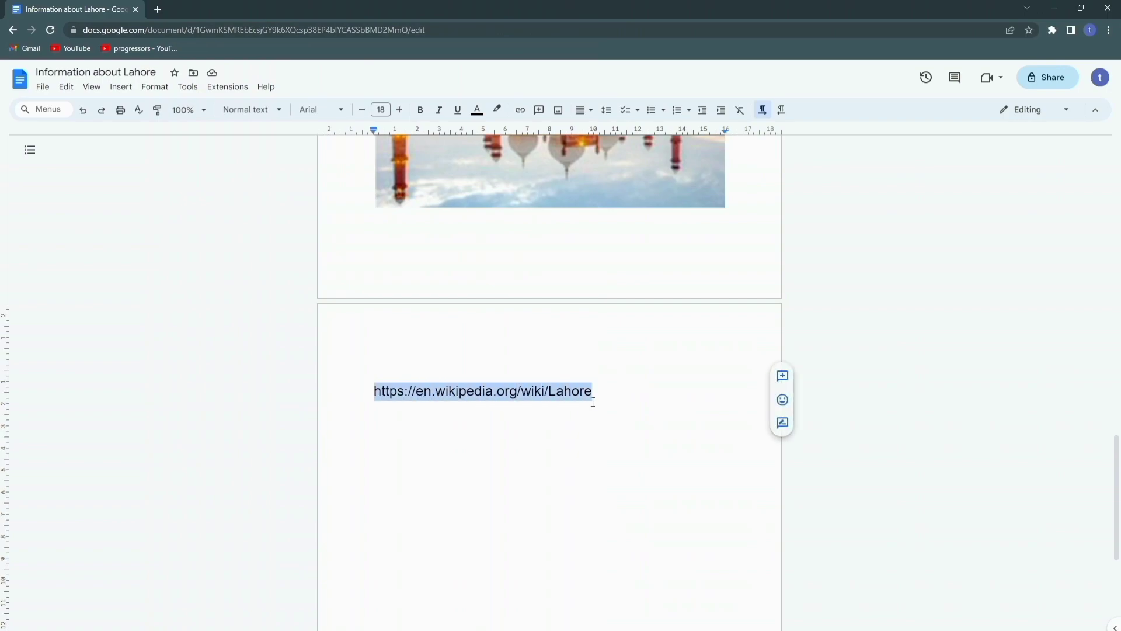
Step: Turn the selected URL into a hyperlink and check it by opening the article in a new tab
{"action": "left_click", "coordinate": [520, 110]}
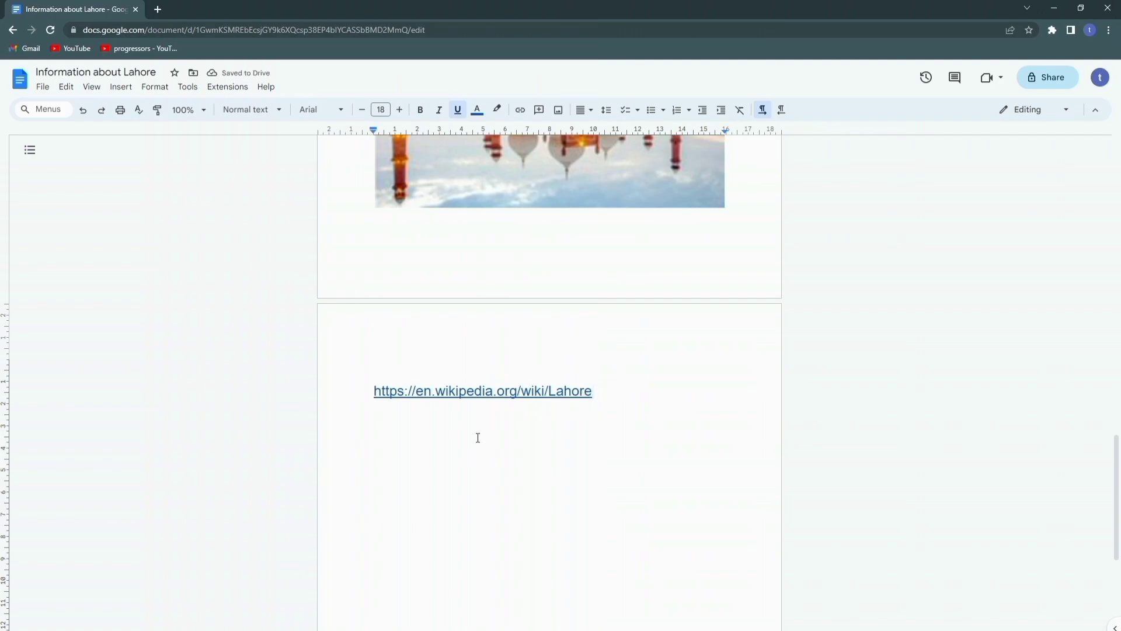
{"action": "left_click", "coordinate": [475, 390]}
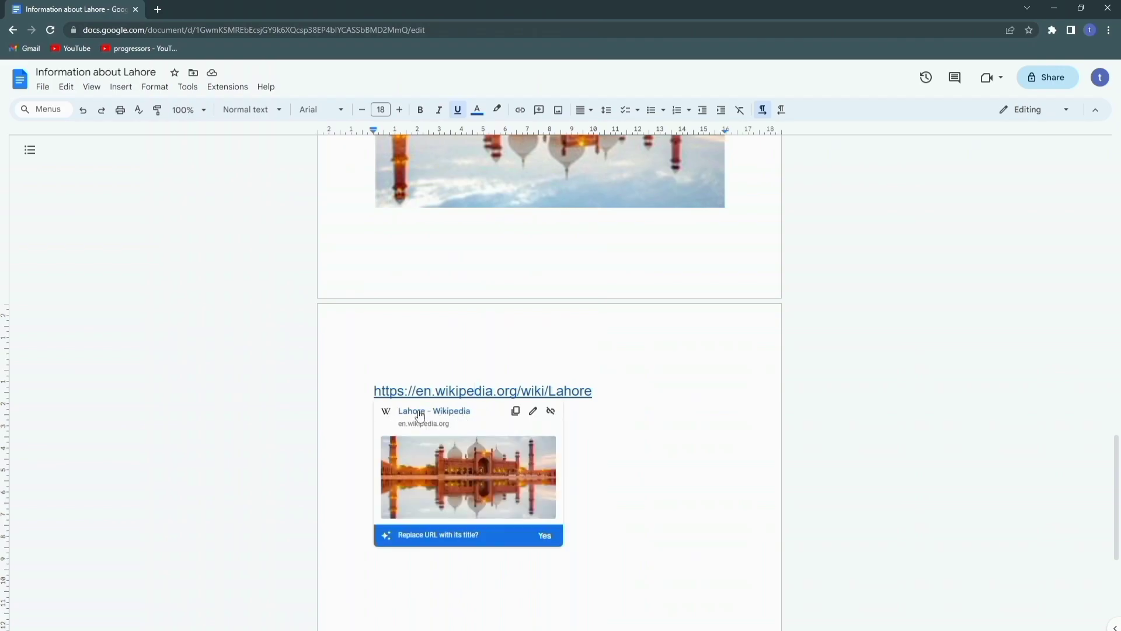
{"action": "left_click", "coordinate": [418, 415]}
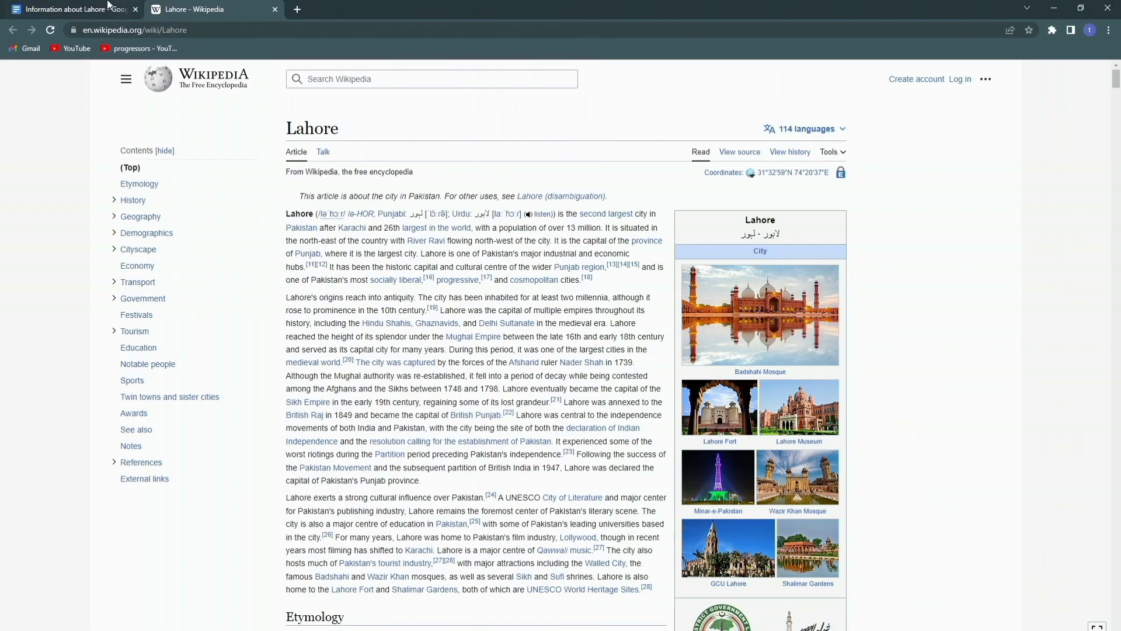
{"action": "left_click", "coordinate": [73, 9]}
{"action": "left_click", "coordinate": [633, 401]}
Step: Type 'Published By:' and the author's name on a new line, correcting 'BY', then select it
{"action": "key", "text": "Return"}
{"action": "type", "text": "Publish"}
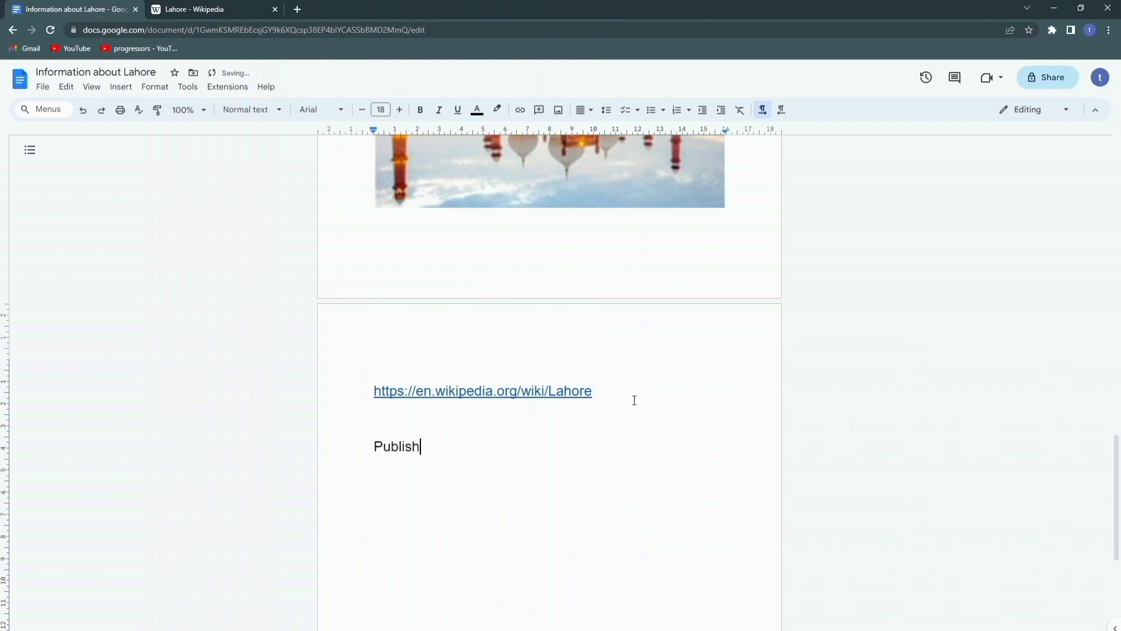
{"action": "type", "text": "ed By: HAMZA"}
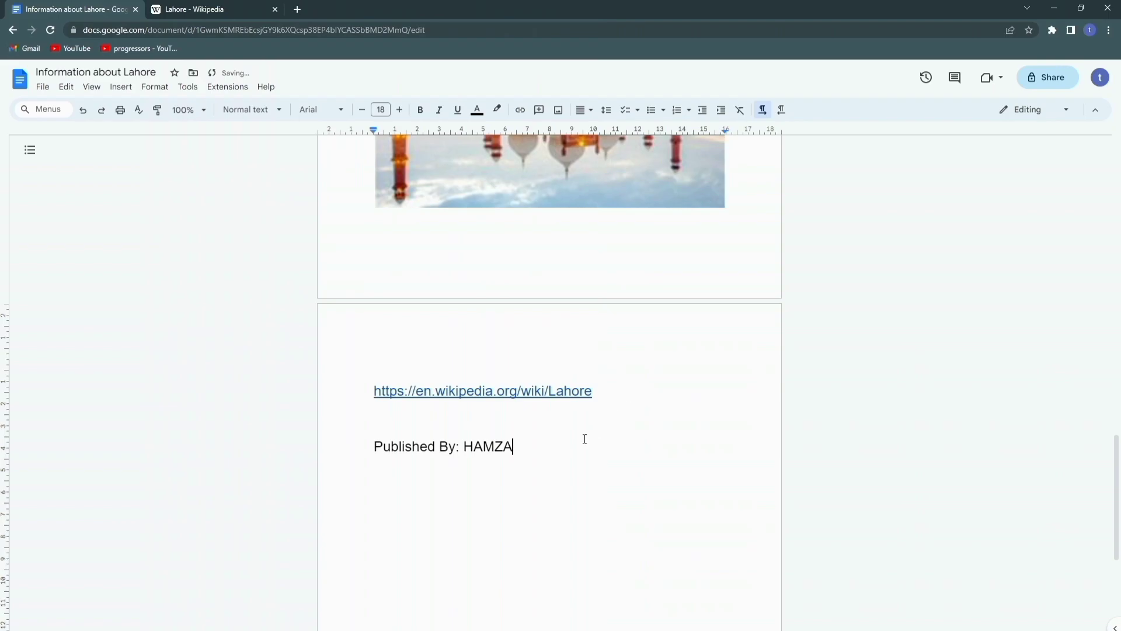
{"action": "left_click_drag", "start_coordinate": [513, 447], "coordinate": [383, 447]}
{"action": "left_click", "coordinate": [370, 478]}
{"action": "scroll", "coordinate": [367, 478], "scroll_direction": "up", "scroll_amount": 13}
{"action": "scroll", "coordinate": [367, 478], "scroll_direction": "up", "scroll_amount": 8}
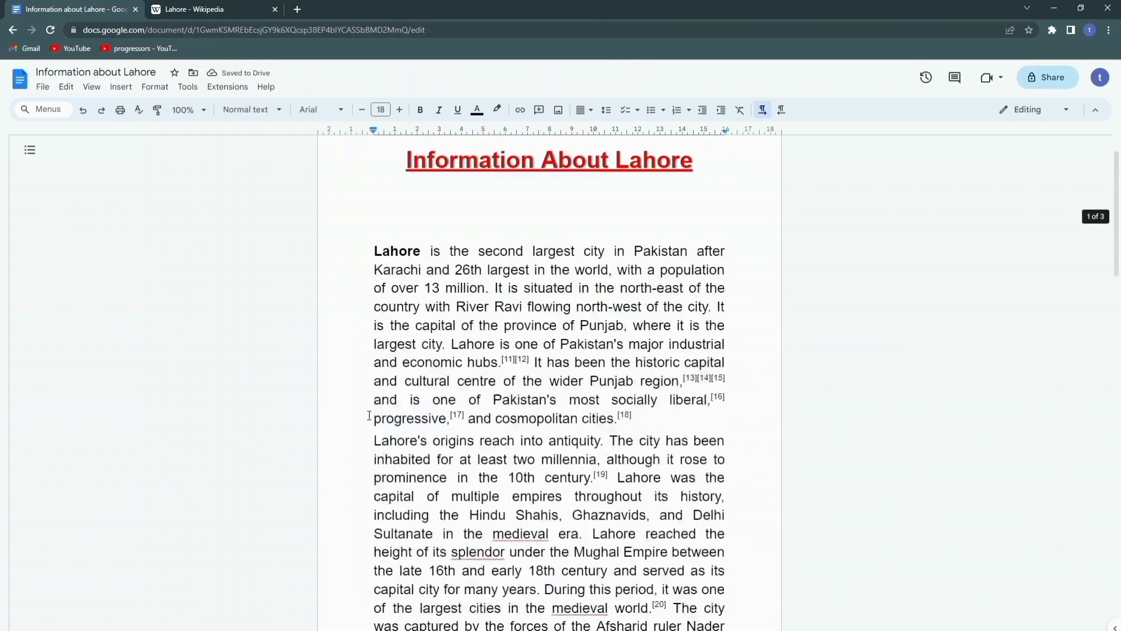
{"action": "scroll", "coordinate": [366, 332], "scroll_direction": "down", "scroll_amount": 5}
{"action": "scroll", "coordinate": [367, 332], "scroll_direction": "down", "scroll_amount": 20}
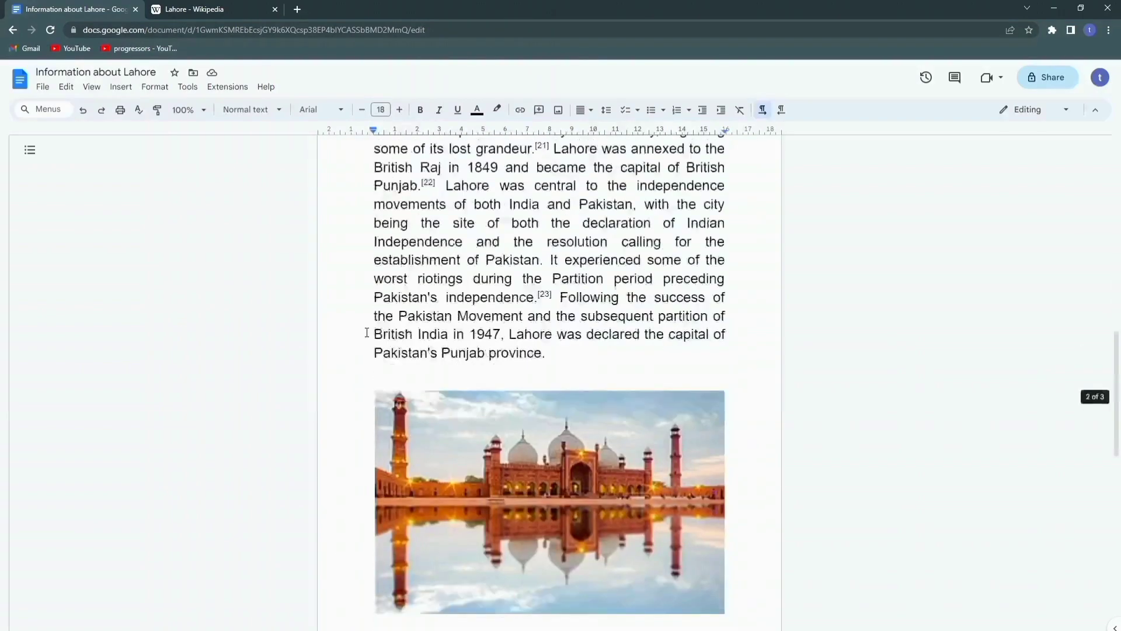
{"action": "scroll", "coordinate": [366, 336], "scroll_direction": "up", "scroll_amount": 7}
{"action": "scroll", "coordinate": [367, 339], "scroll_direction": "up", "scroll_amount": 11}
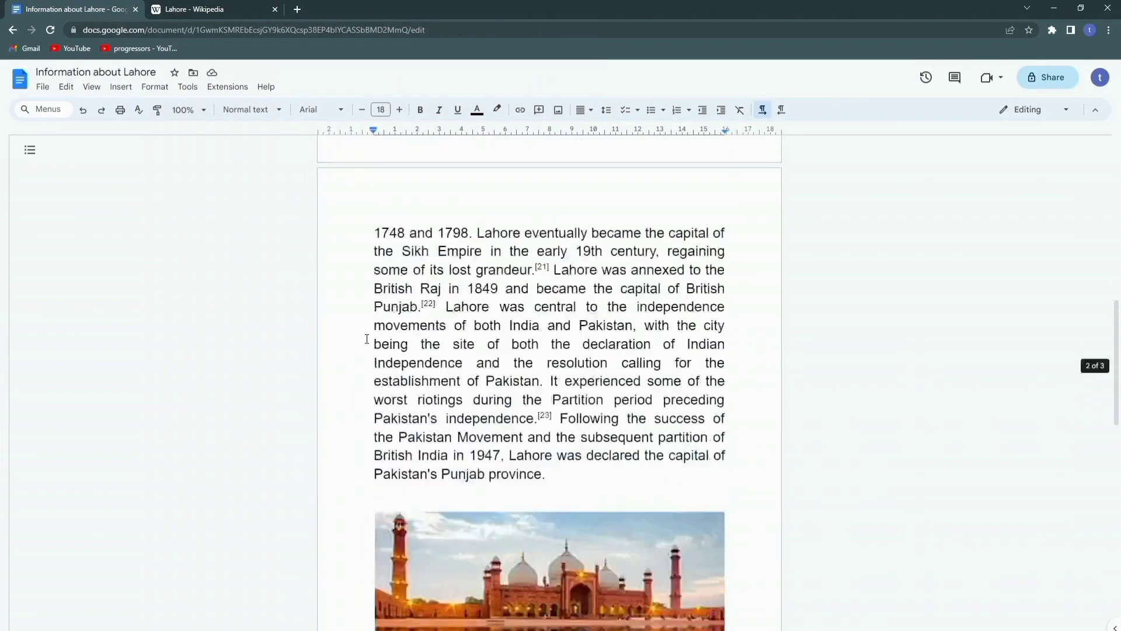
{"action": "scroll", "coordinate": [367, 339], "scroll_direction": "down", "scroll_amount": 3}
{"action": "scroll", "coordinate": [367, 338], "scroll_direction": "up", "scroll_amount": 1}
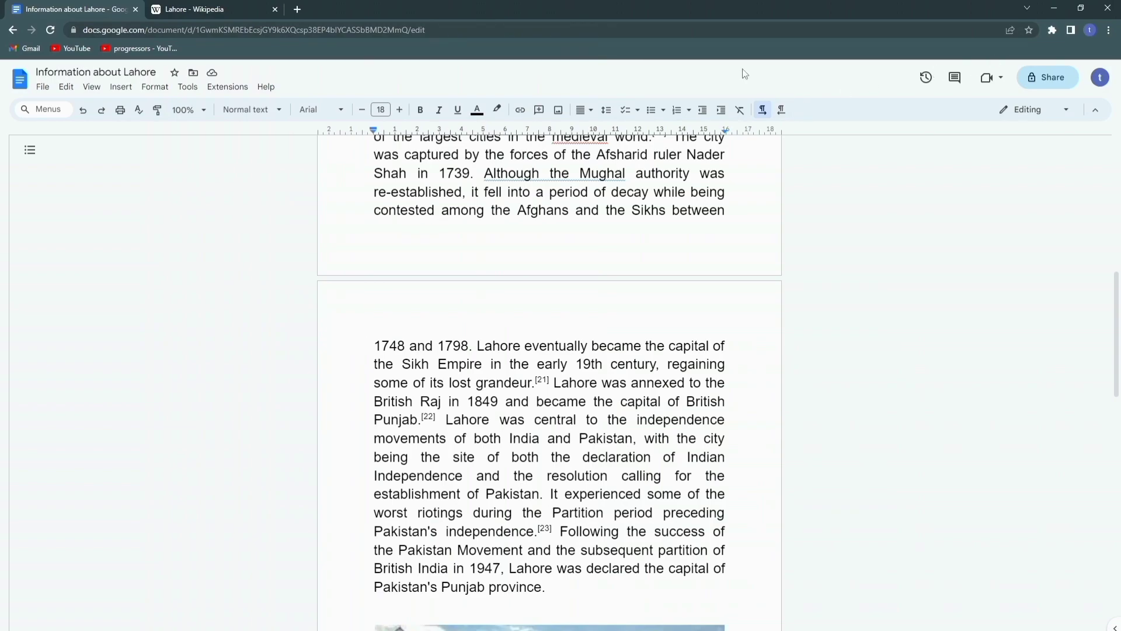
{"action": "left_click", "coordinate": [1063, 82]}
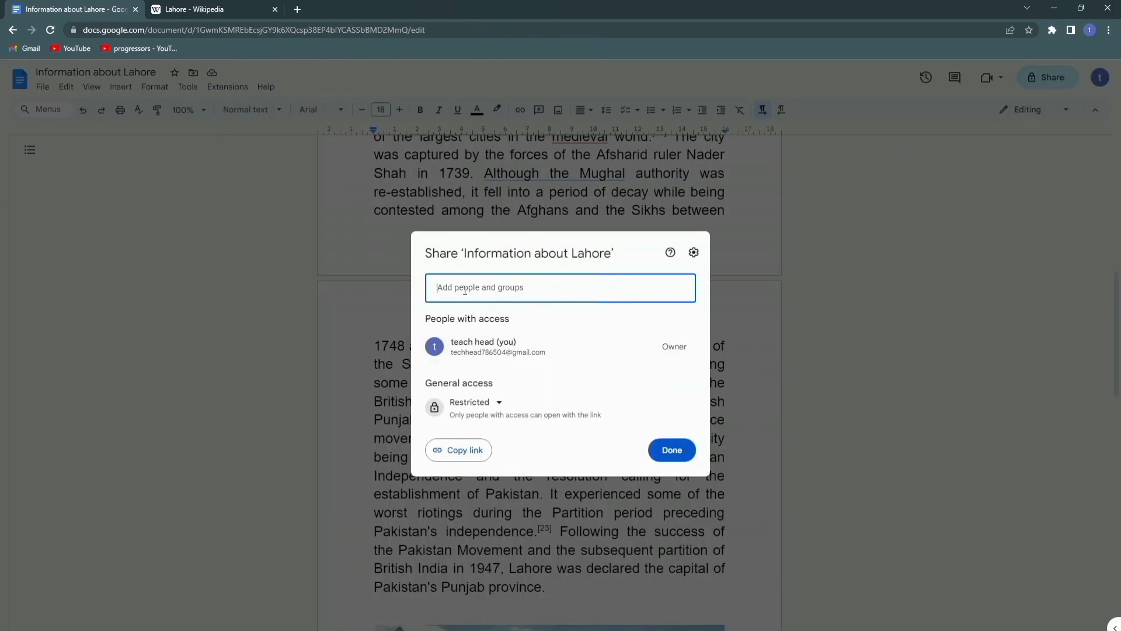
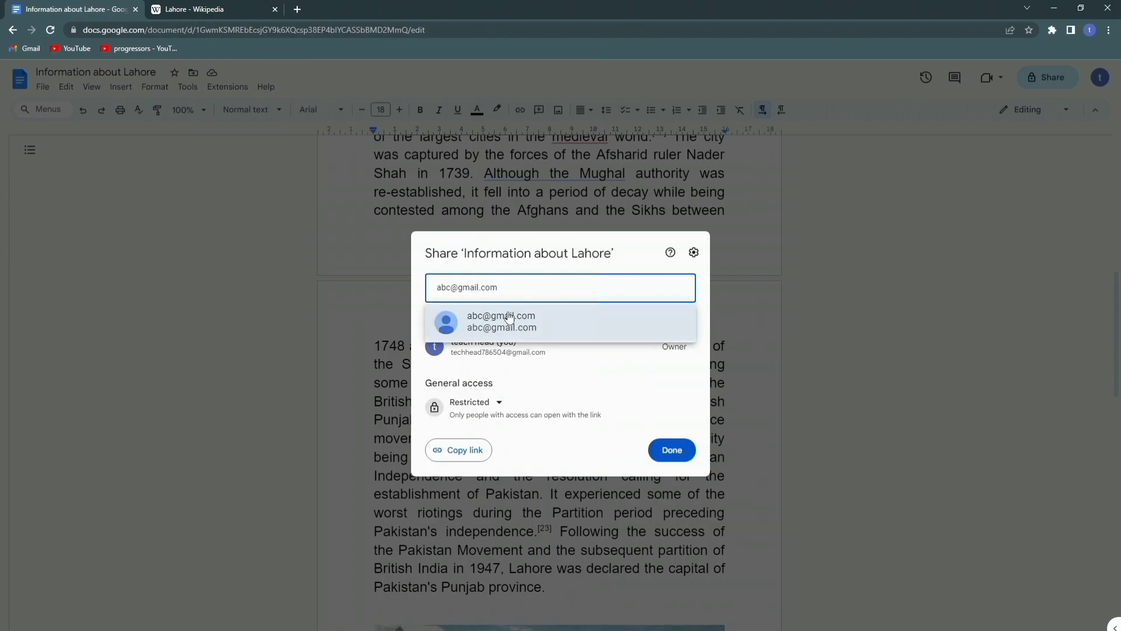
{"action": "left_click", "coordinate": [493, 334]}
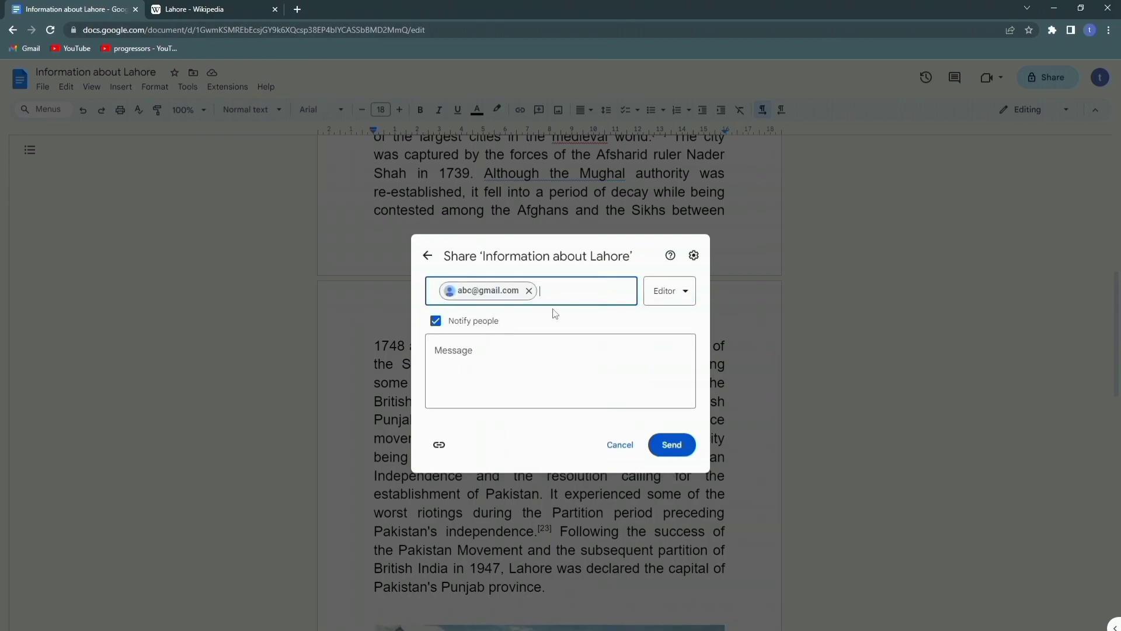
{"action": "left_click", "coordinate": [672, 295]}
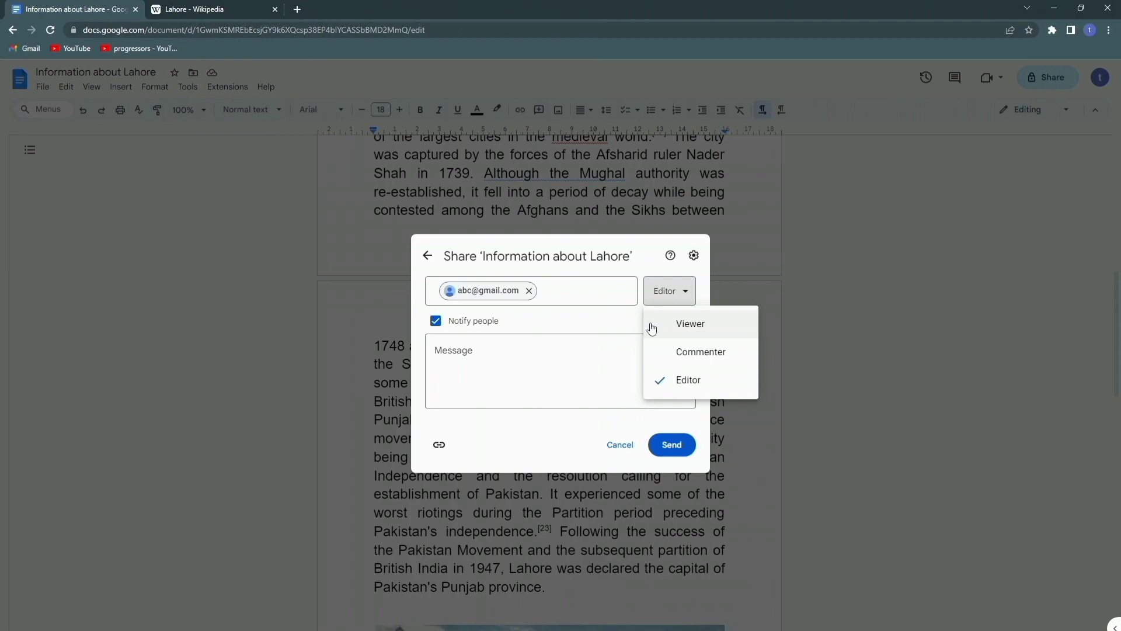
{"action": "left_click", "coordinate": [677, 323]}
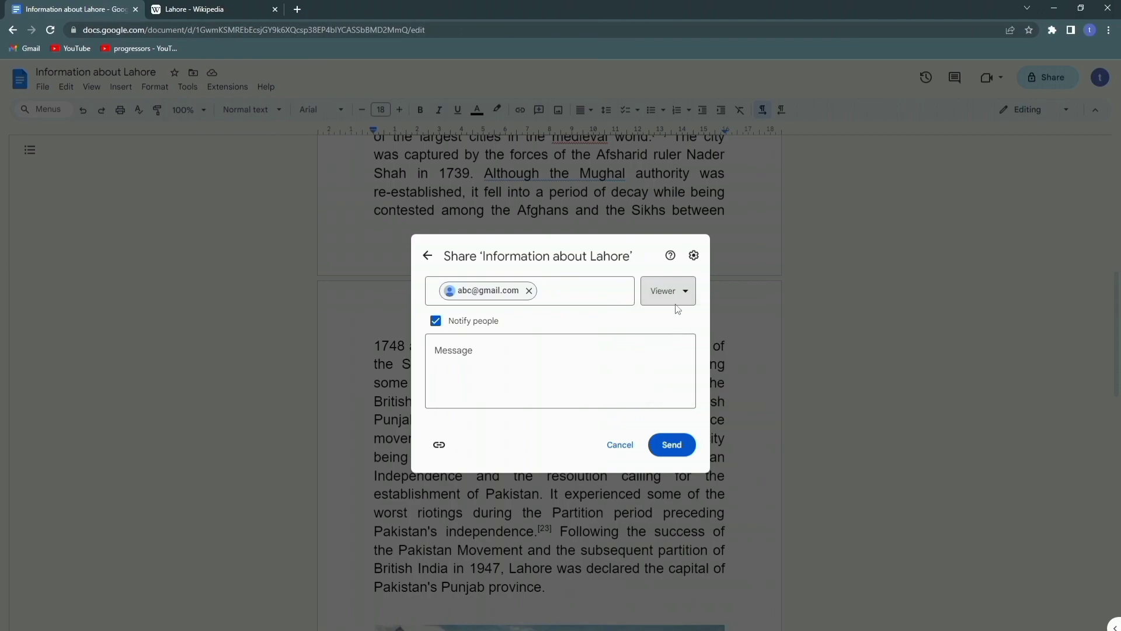
{"action": "left_click", "coordinate": [488, 362]}
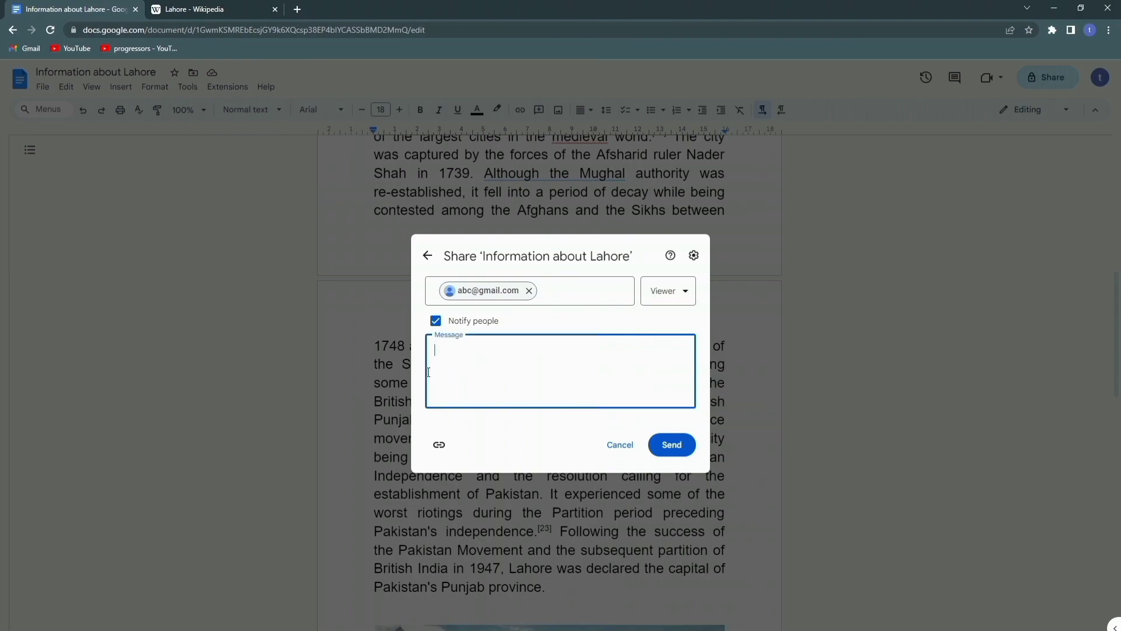
{"action": "left_click", "coordinate": [422, 370]}
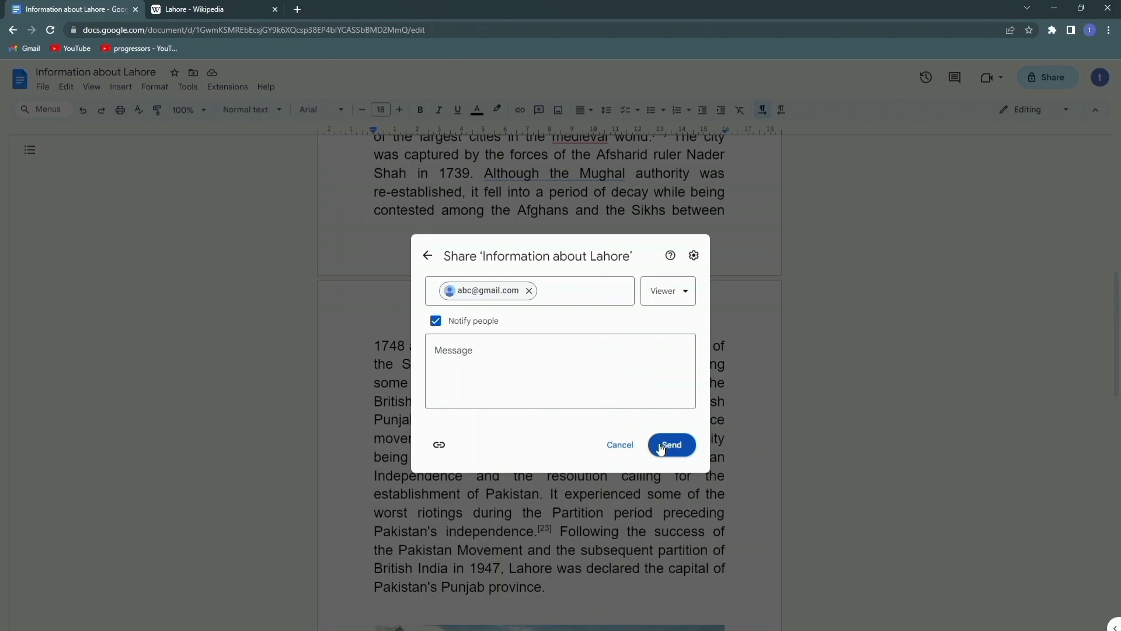
{"action": "left_click", "coordinate": [616, 445]}
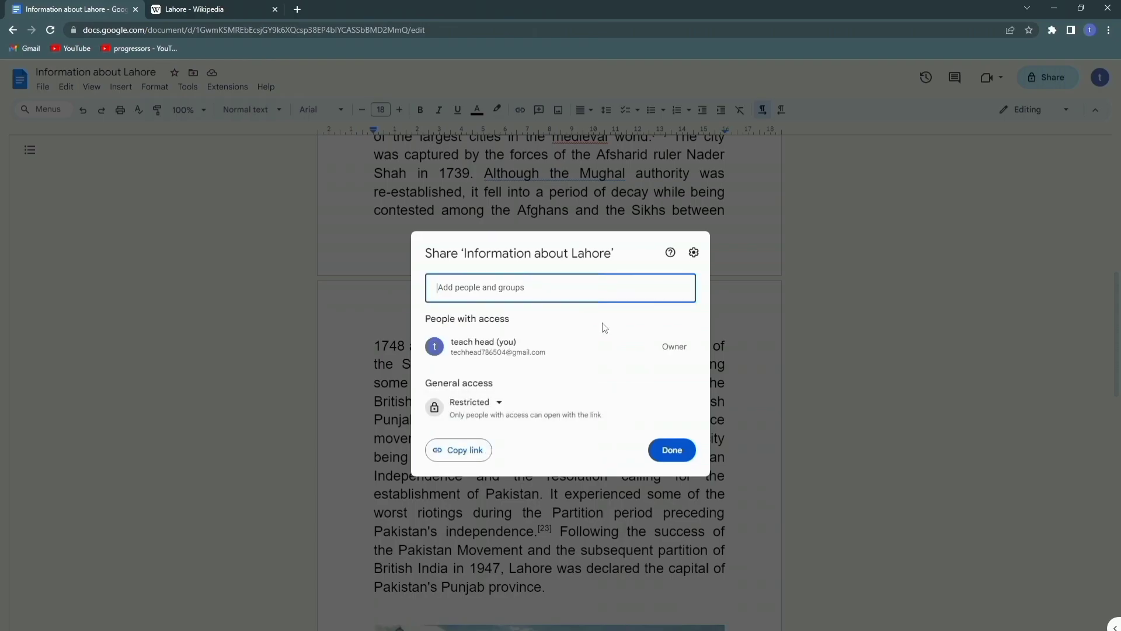
{"action": "left_click", "coordinate": [311, 317]}
{"action": "scroll", "coordinate": [334, 478], "scroll_direction": "up", "scroll_amount": 10}
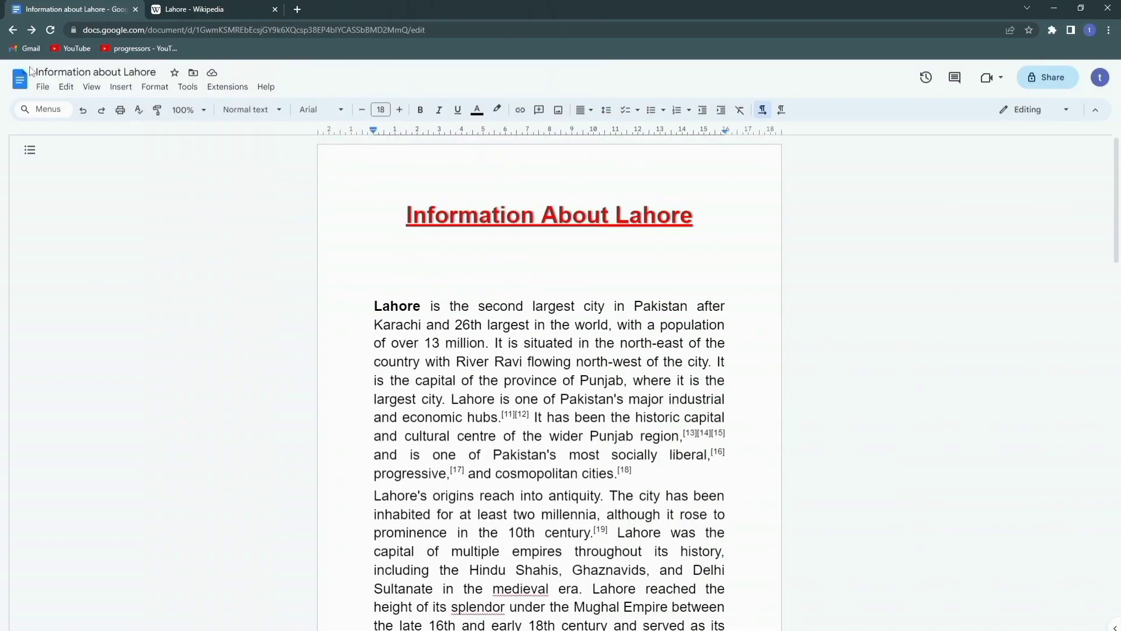
{"action": "left_click", "coordinate": [132, 75]}
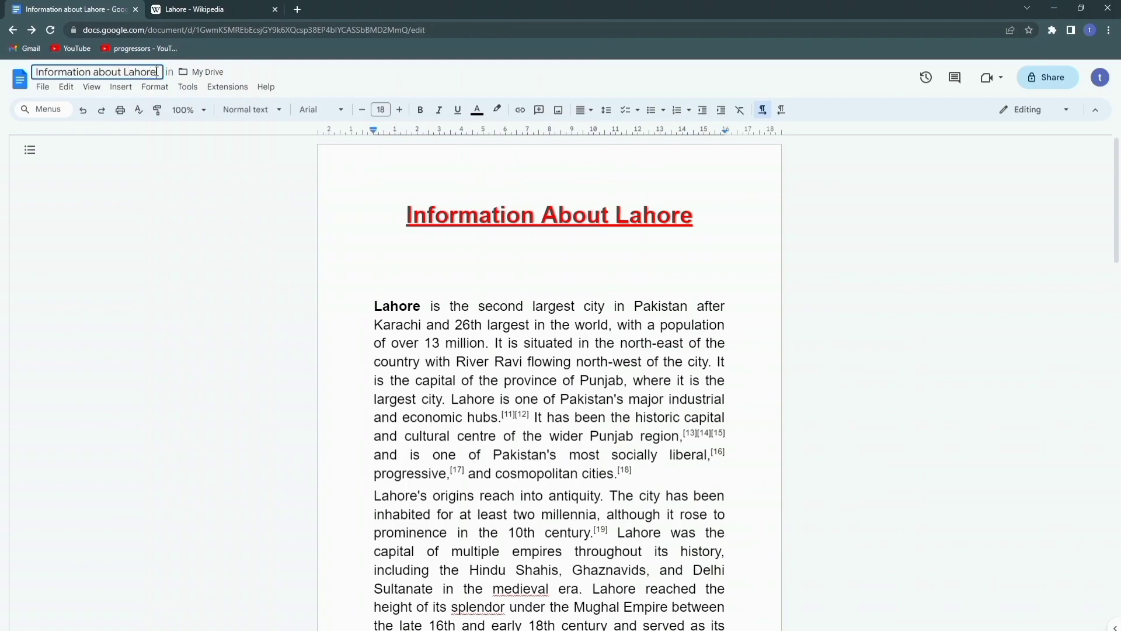
{"action": "scroll", "coordinate": [443, 327], "scroll_direction": "down", "scroll_amount": 18}
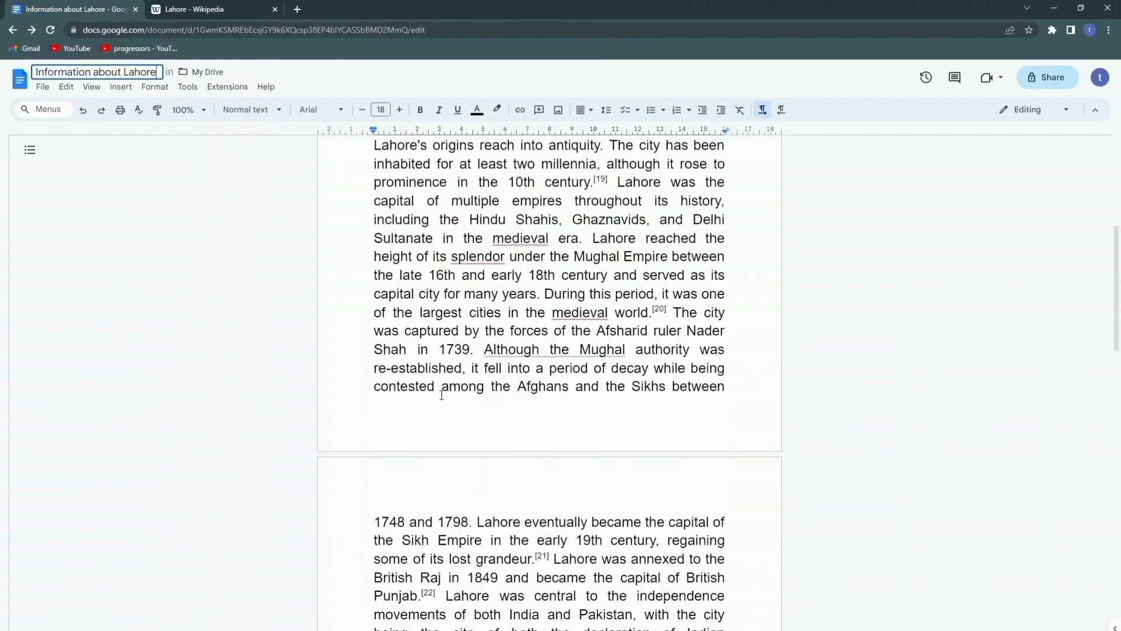
{"action": "scroll", "coordinate": [442, 396], "scroll_direction": "up", "scroll_amount": 12}
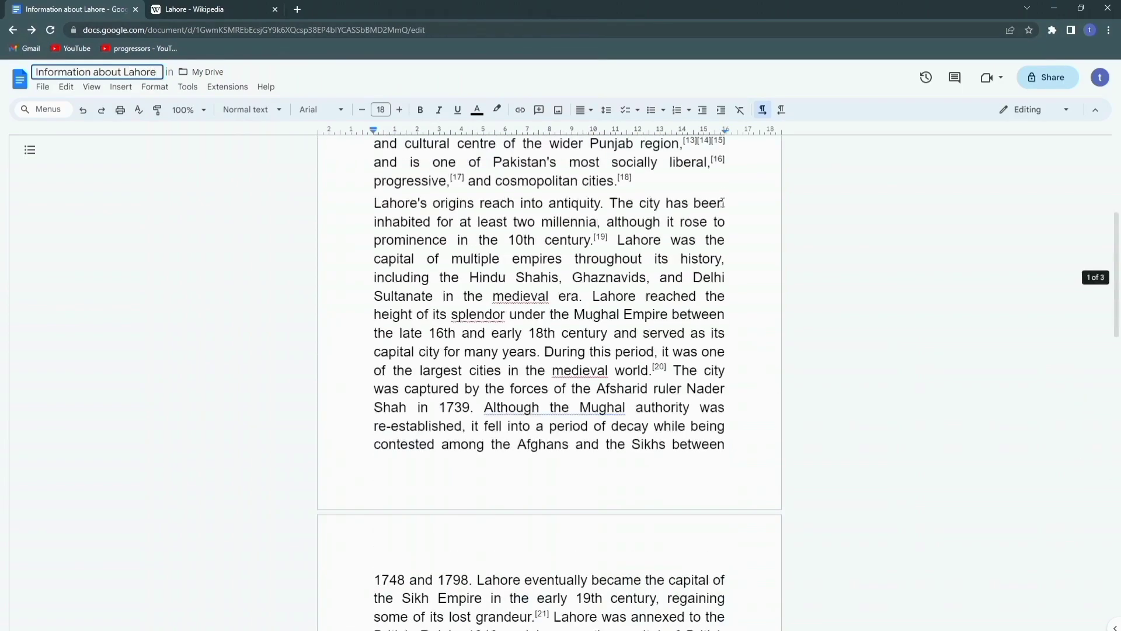
{"action": "scroll", "coordinate": [1031, 288], "scroll_direction": "up", "scroll_amount": 5}
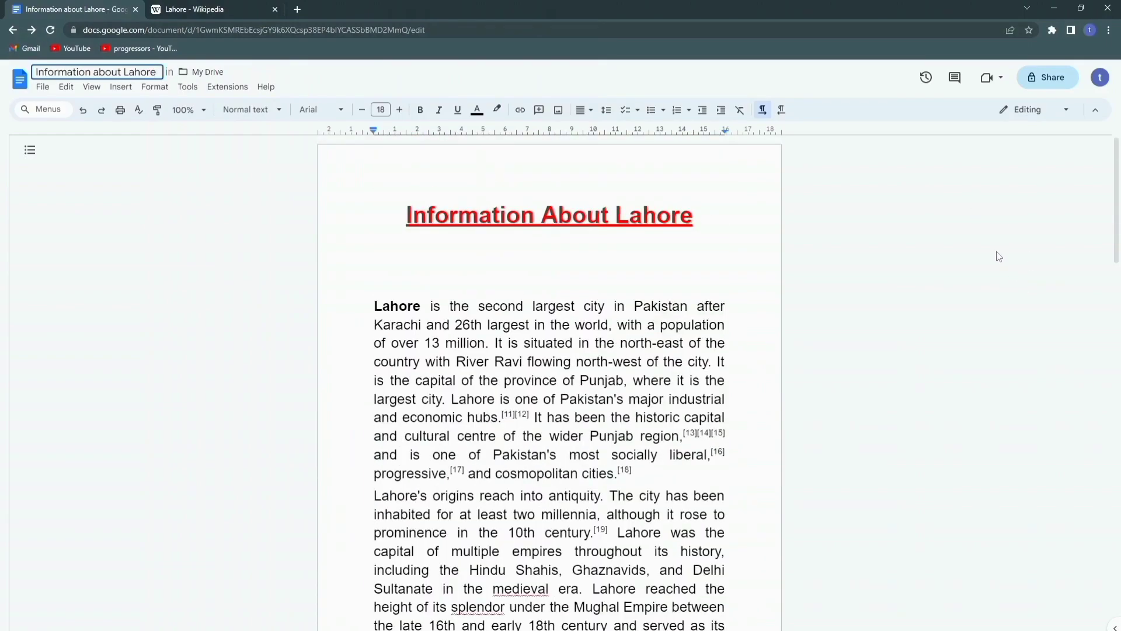